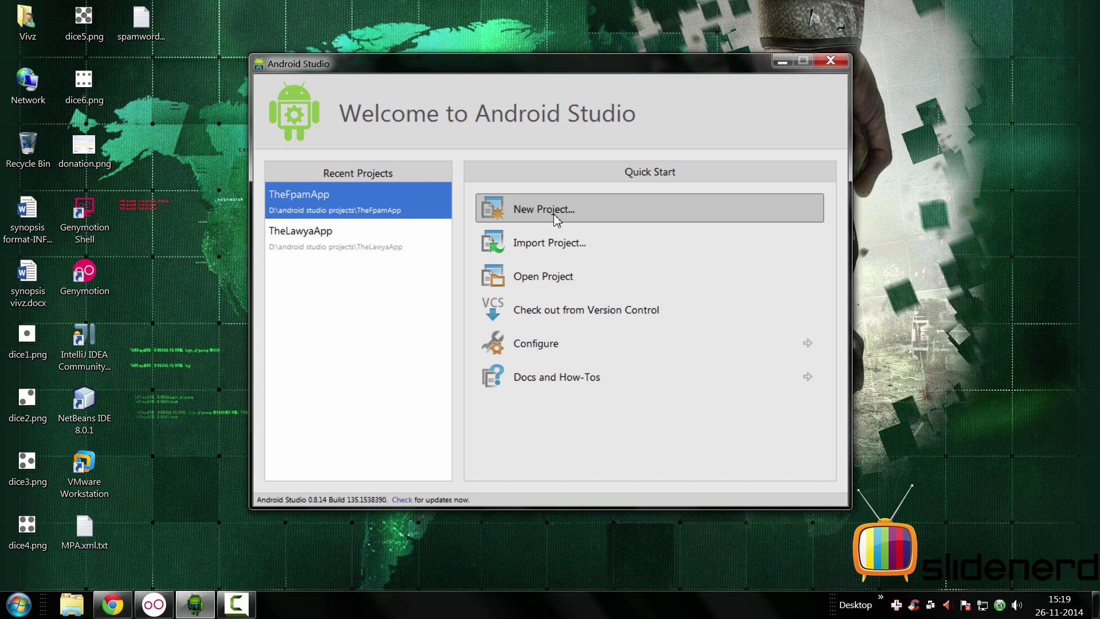
- Name the new project 'materialtest' with company domain slidenerd.vivz.materialtest and continue
click(600, 223)
key(BackSpace)
text(ma)
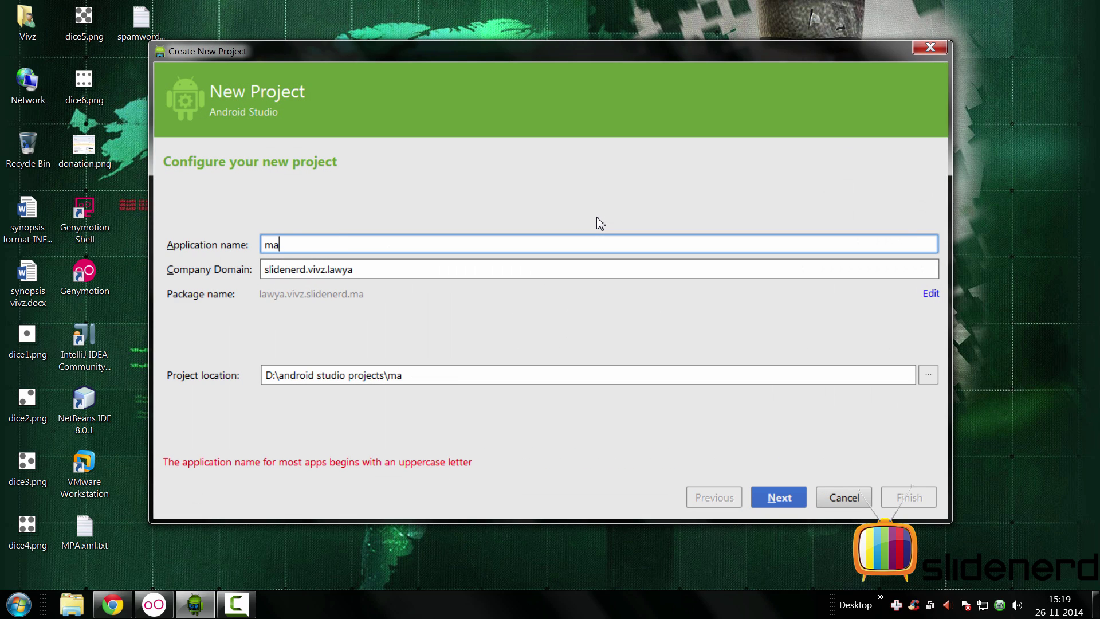
text(terials)
key(BackSpace)
text(test)
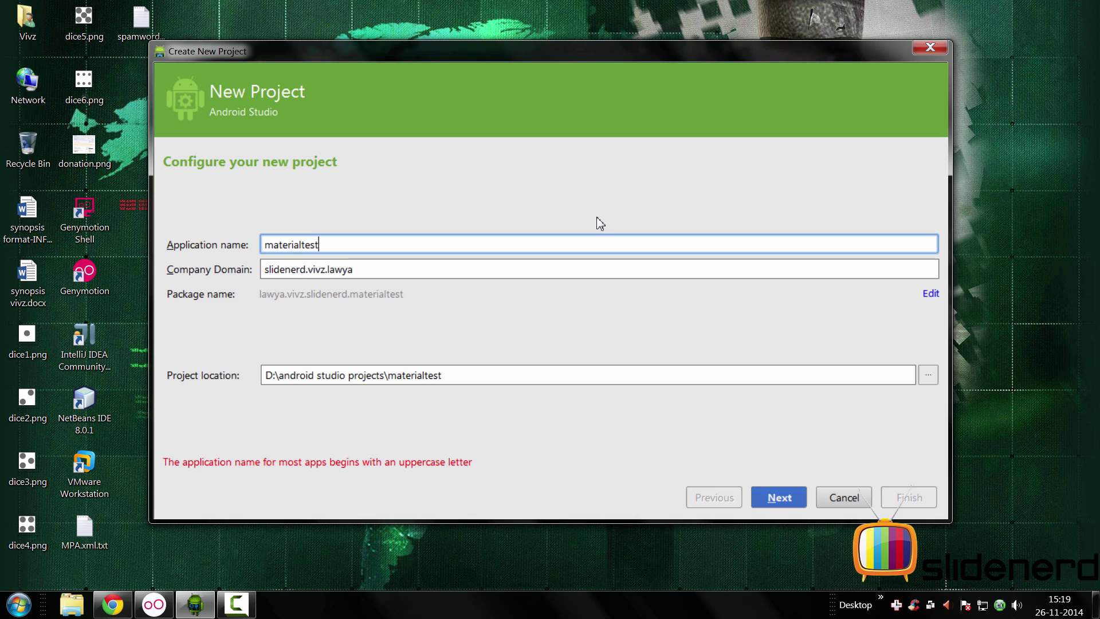
click(393, 271)
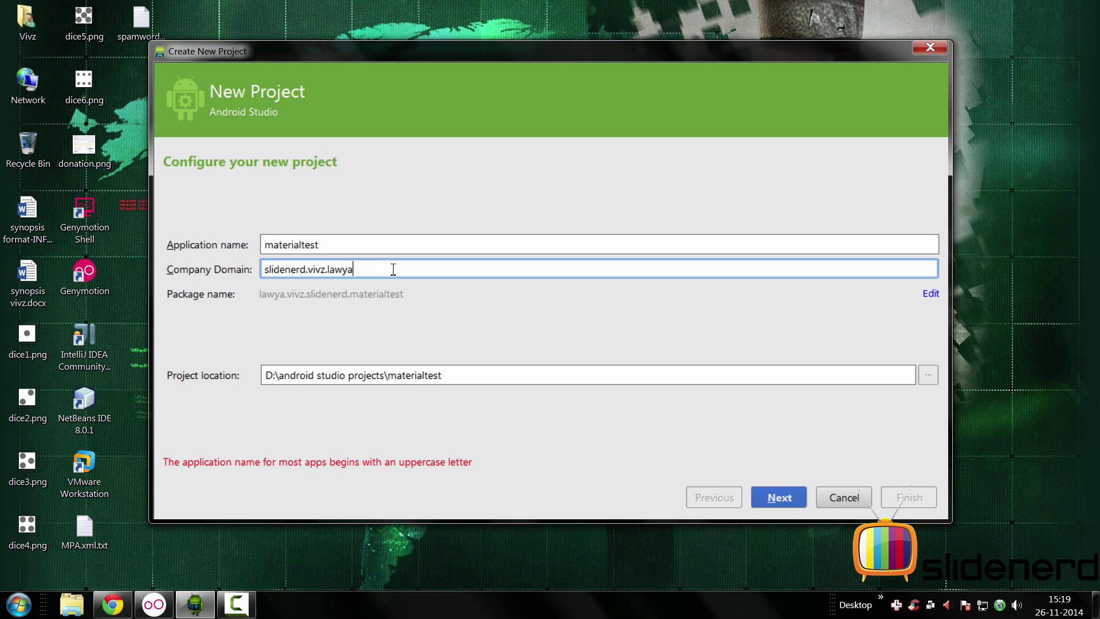
key(BackSpace)
key(BackSpace)
key(BackSpace)
key(BackSpace)
key(BackSpace)
text(mate)
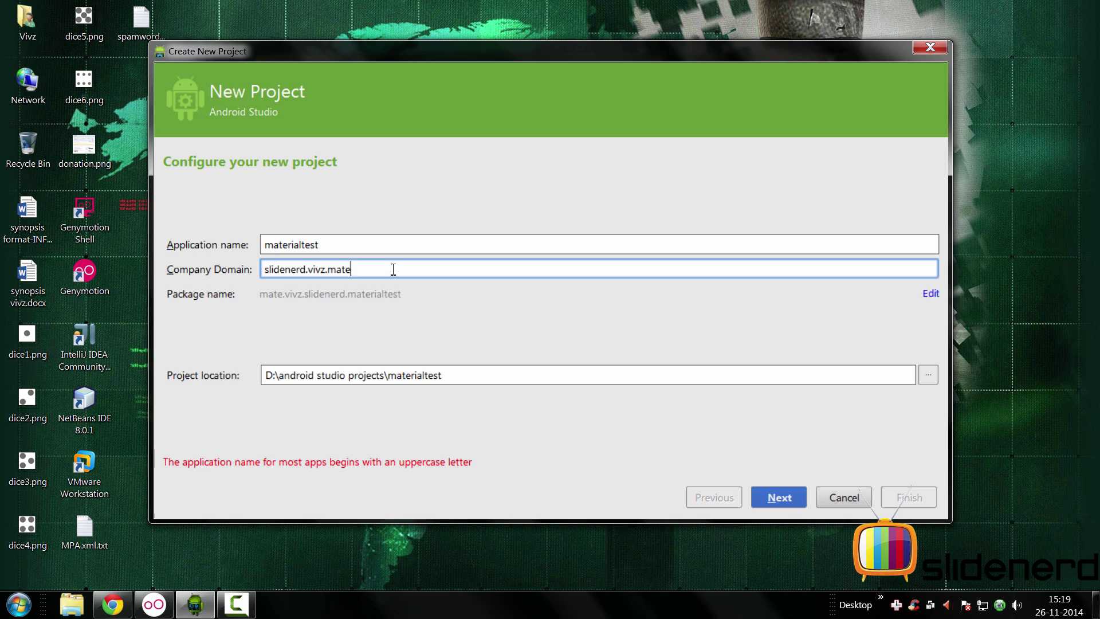
text(rialtest)
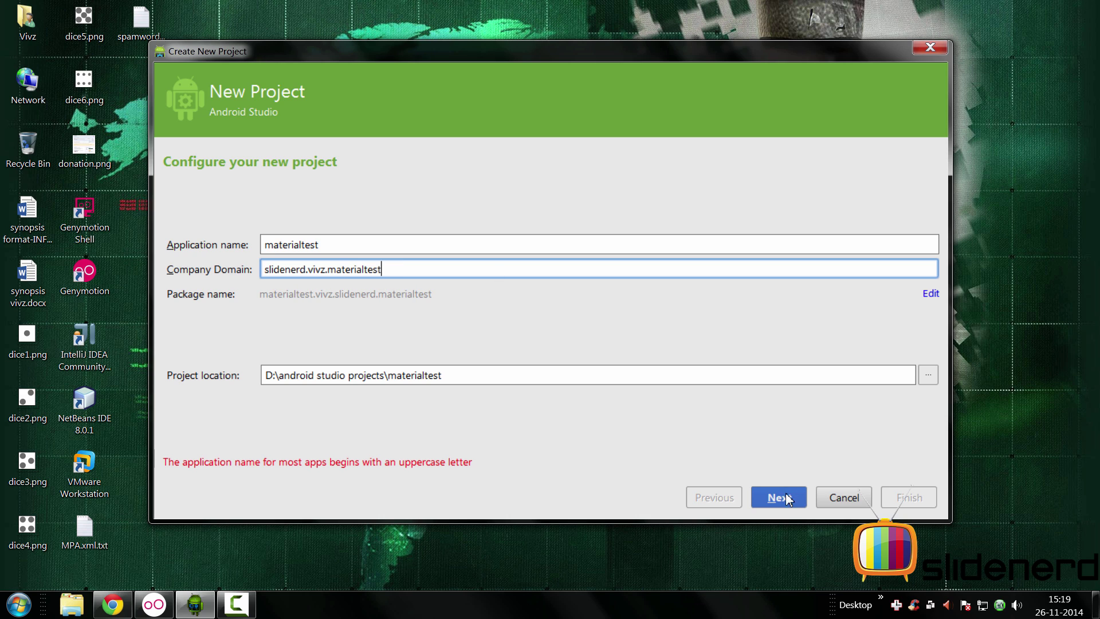
click(782, 502)
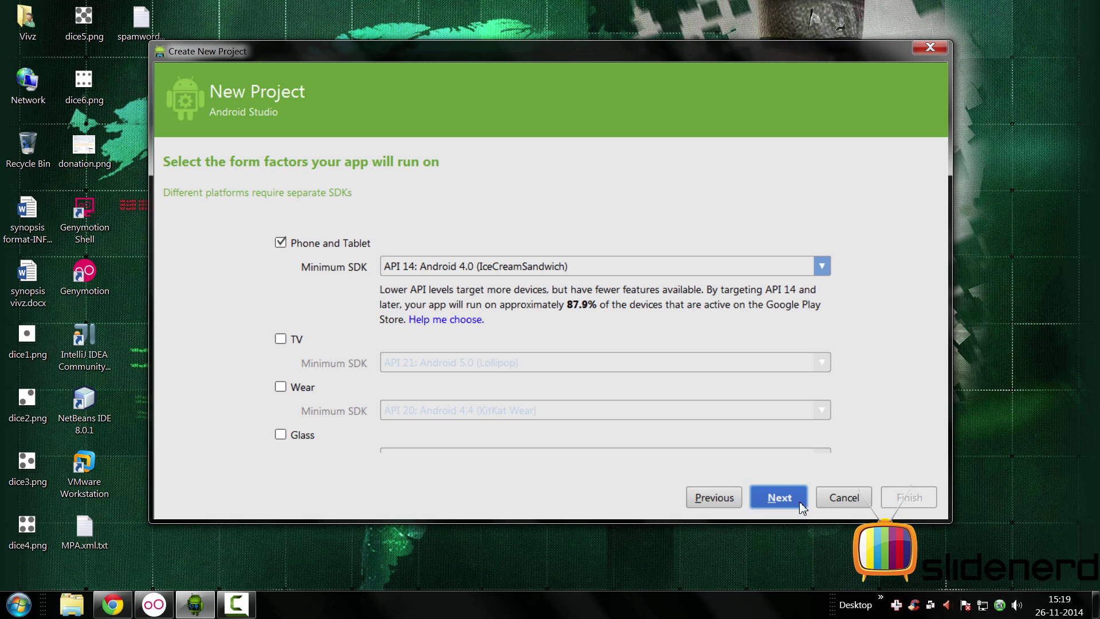
- Keep Phone and Tablet at API 14, choose Add No Activity, and finish the project
click(780, 497)
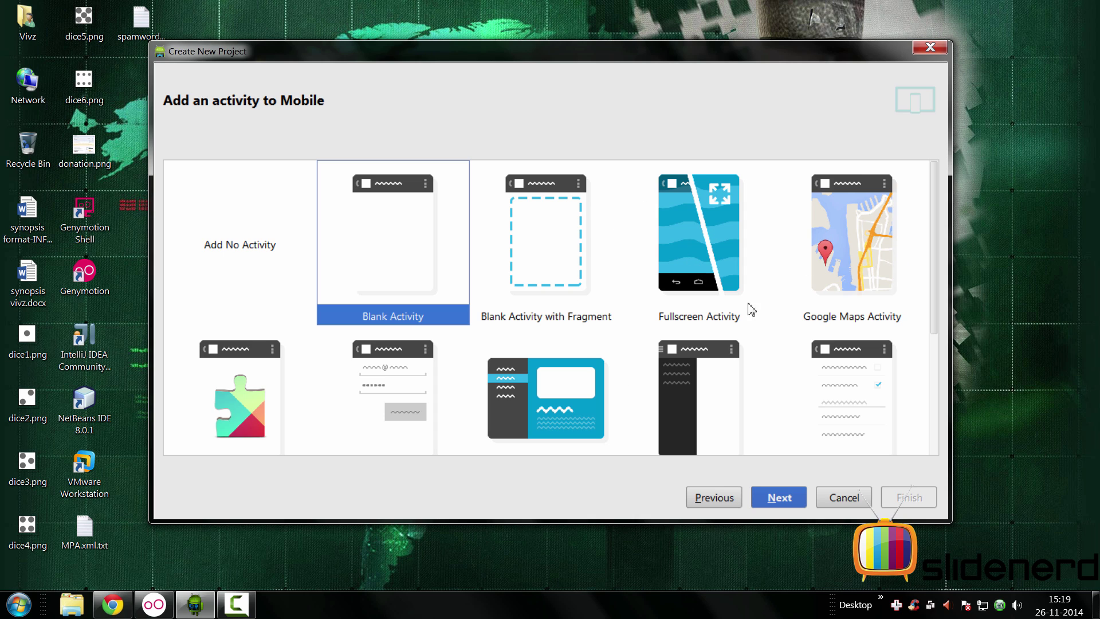
drag(934, 283, 944, 320)
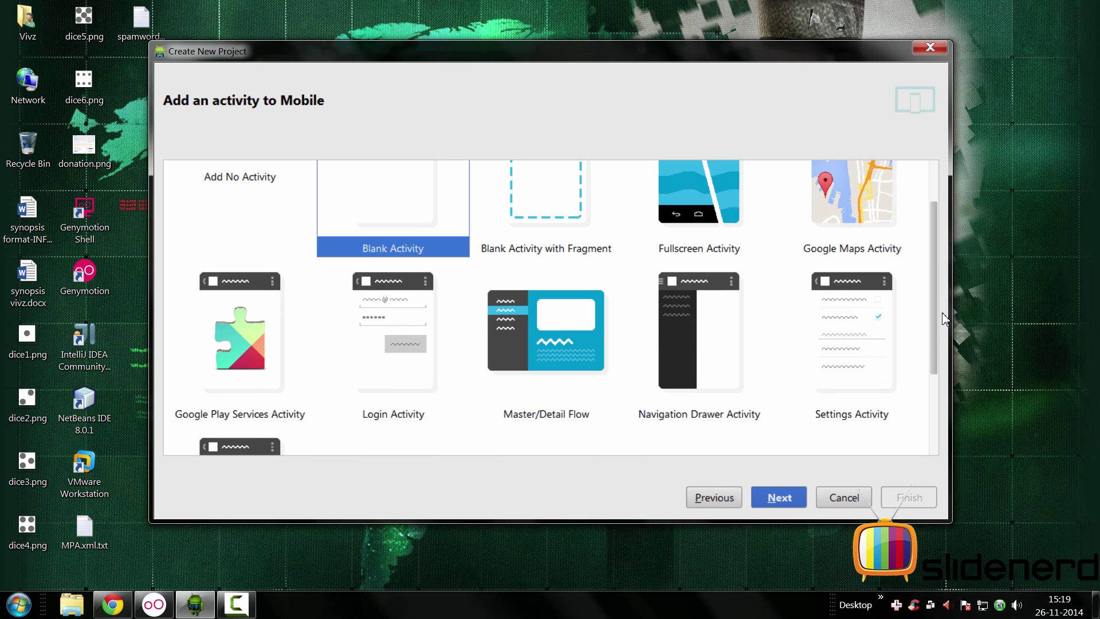
click(683, 315)
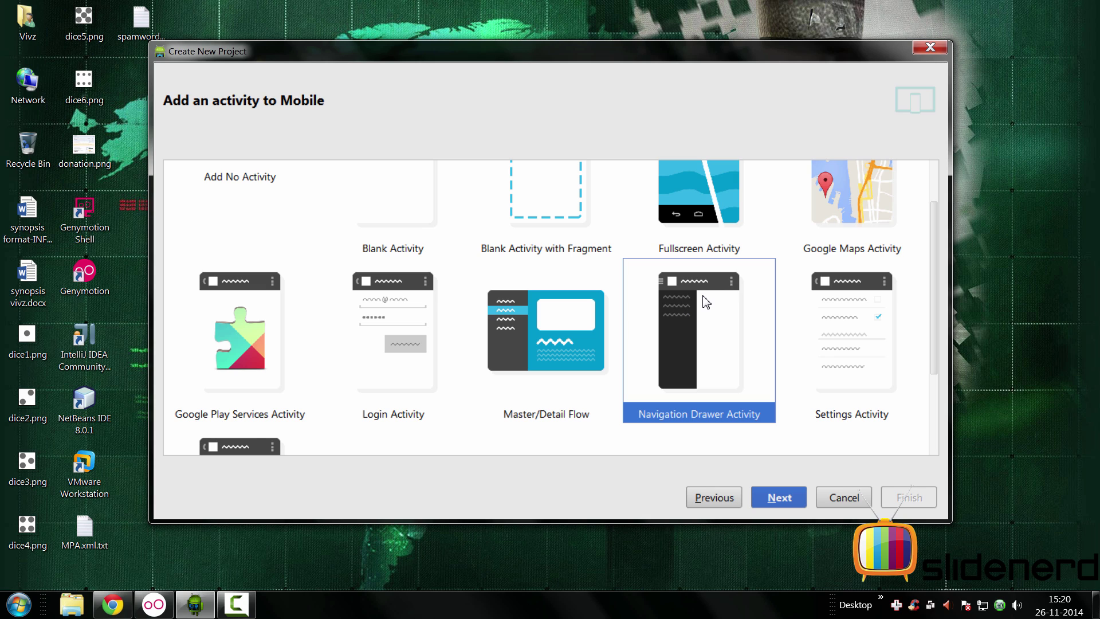
scroll(722, 302, up, 1)
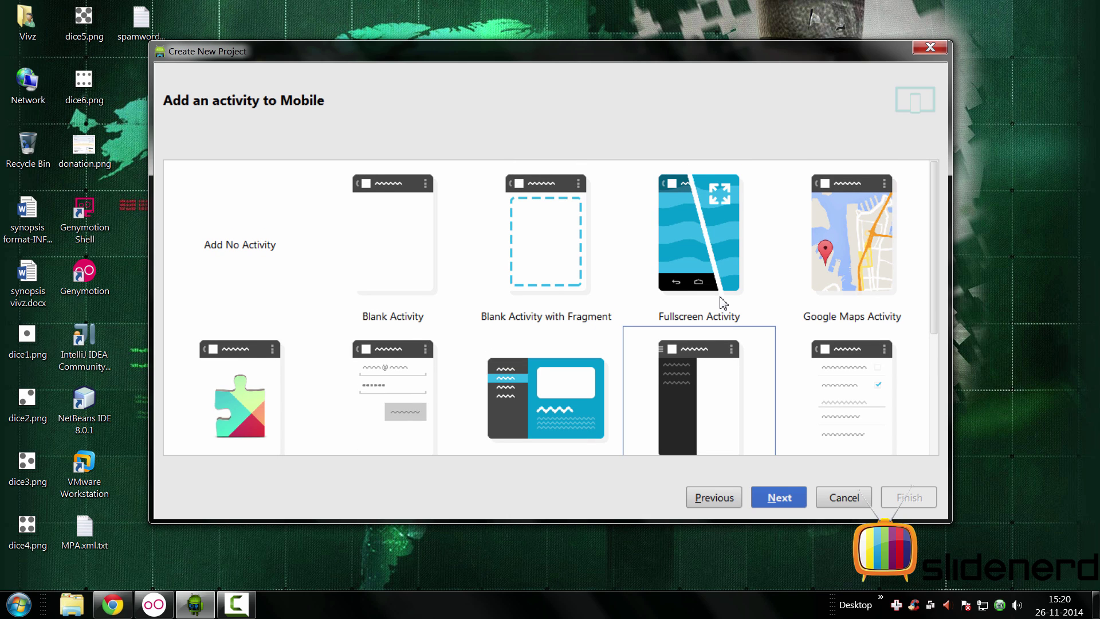
click(253, 218)
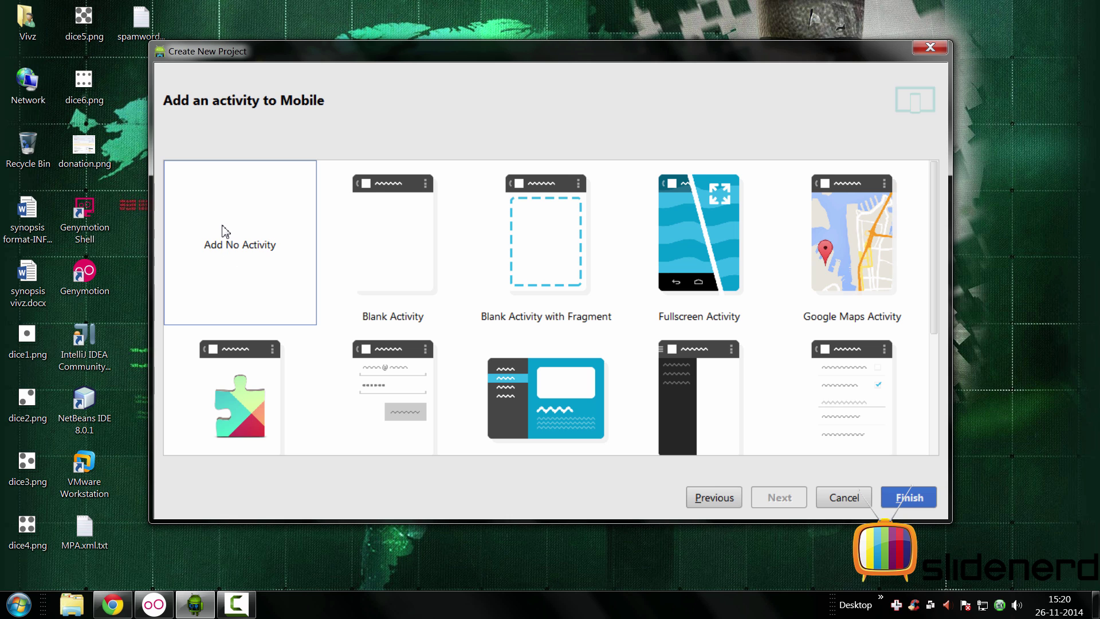
click(908, 498)
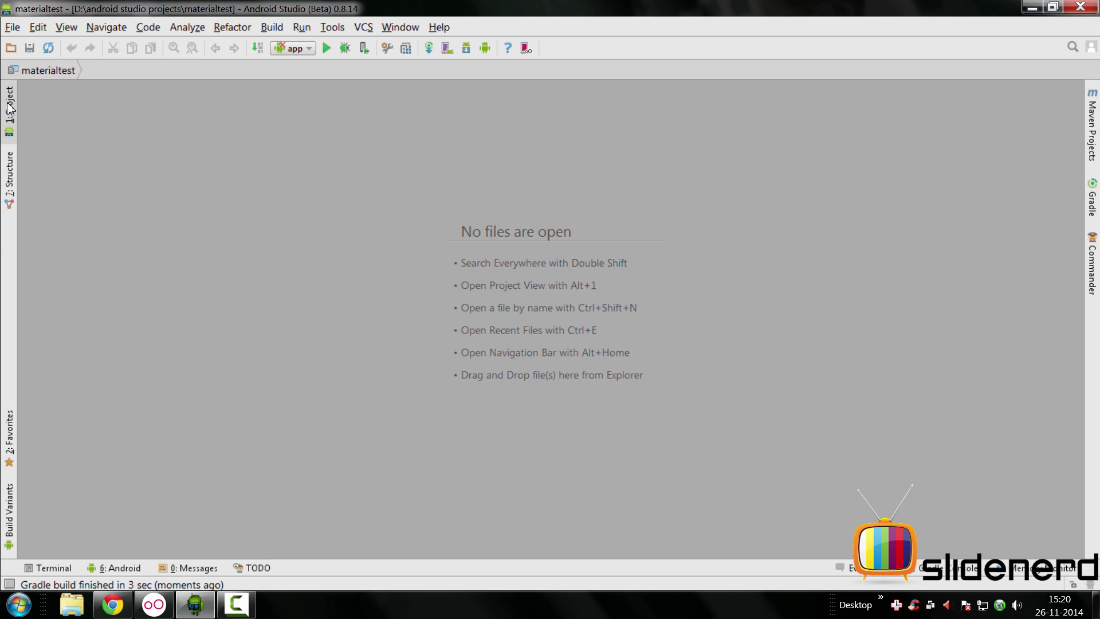
- Expand the app module and Gradle Scripts in the Project tool window
click(11, 103)
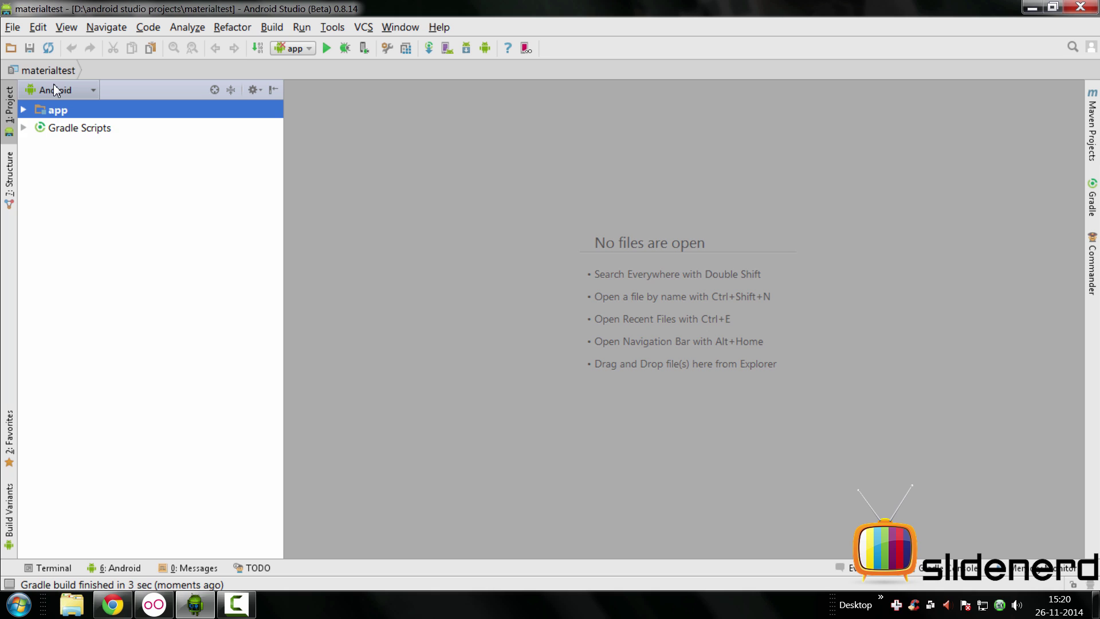
double_click(58, 110)
click(84, 129)
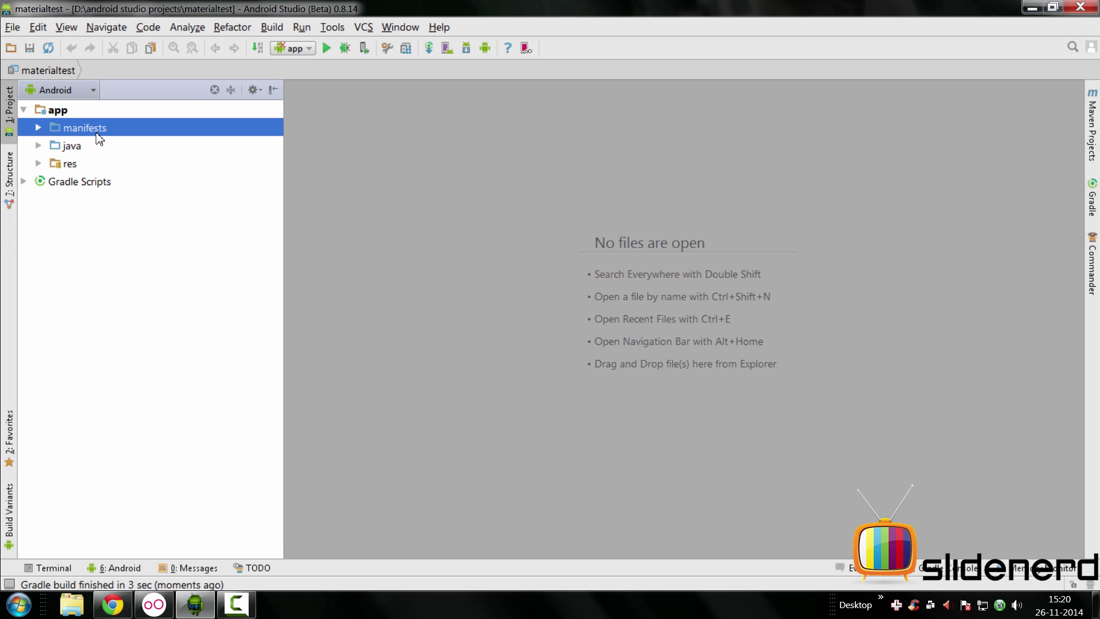
double_click(48, 182)
key(Down)
key(Down)
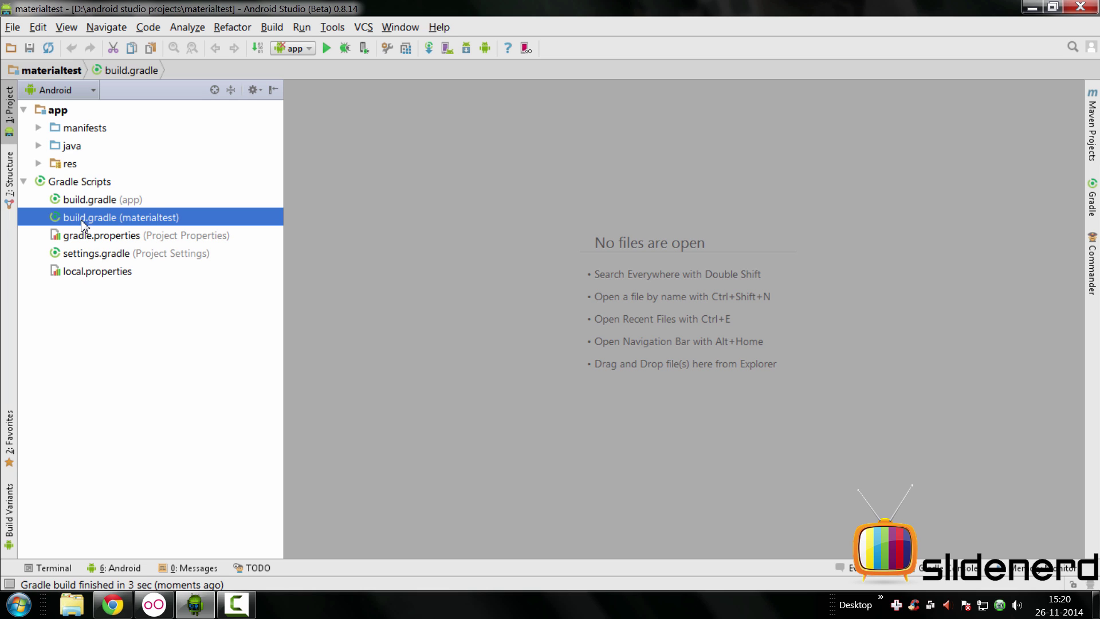
- Open the project-level and app-module build.gradle files
double_click(164, 226)
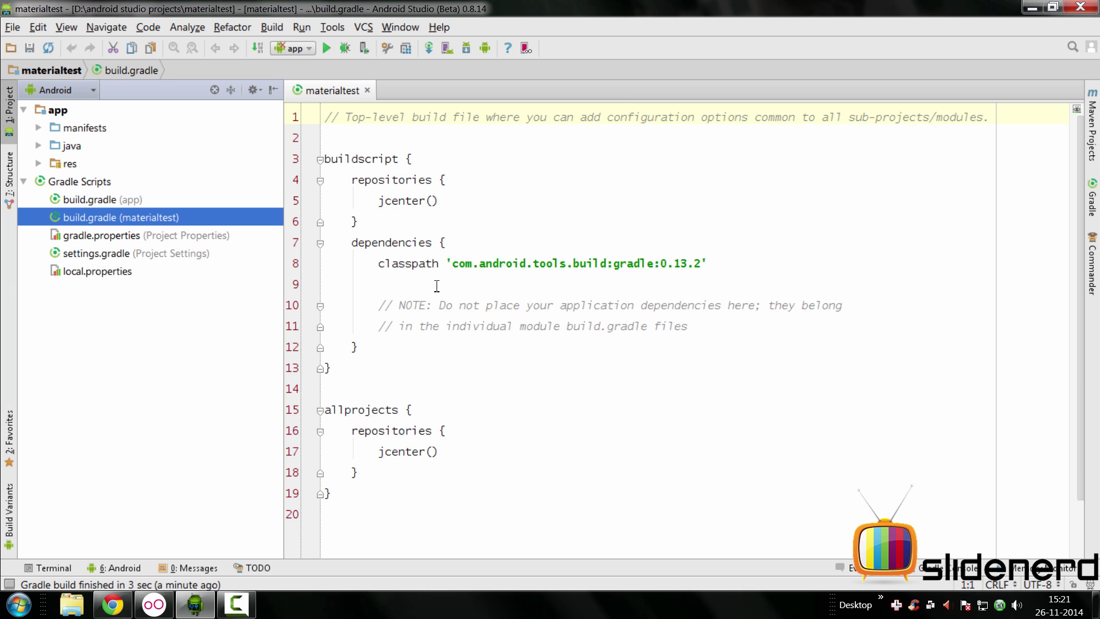
scroll(471, 347, down, 1)
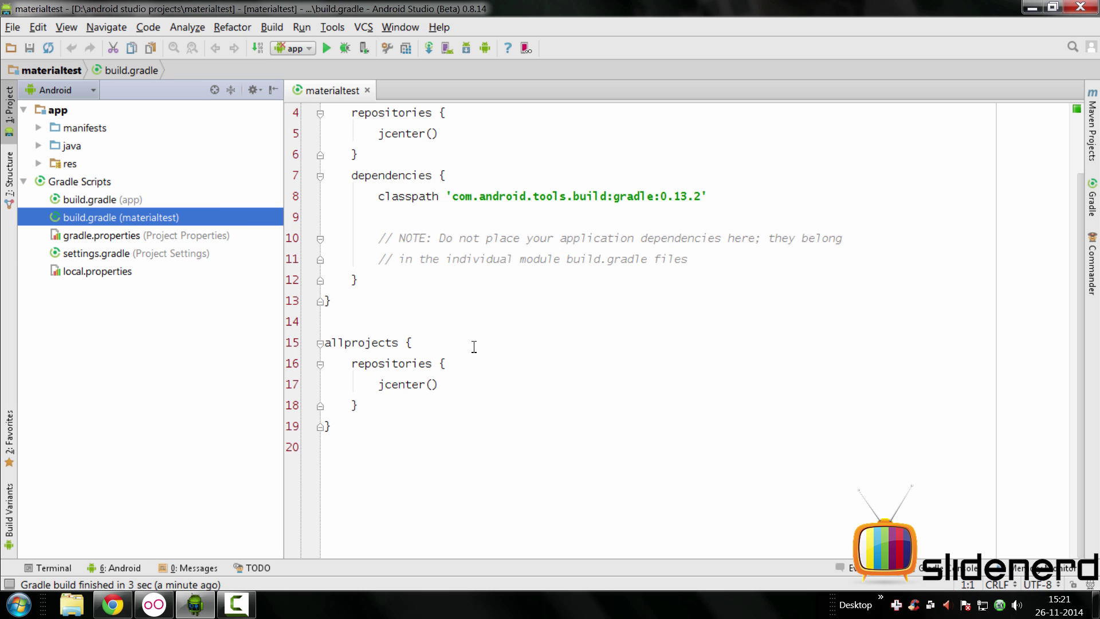
double_click(129, 200)
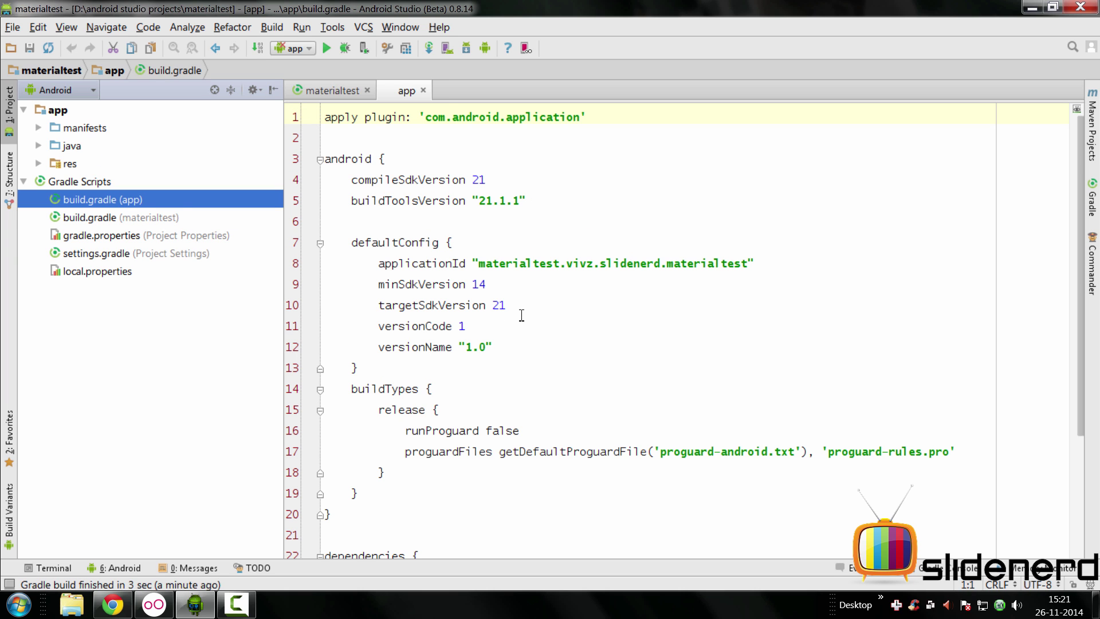
scroll(521, 316, down, 3)
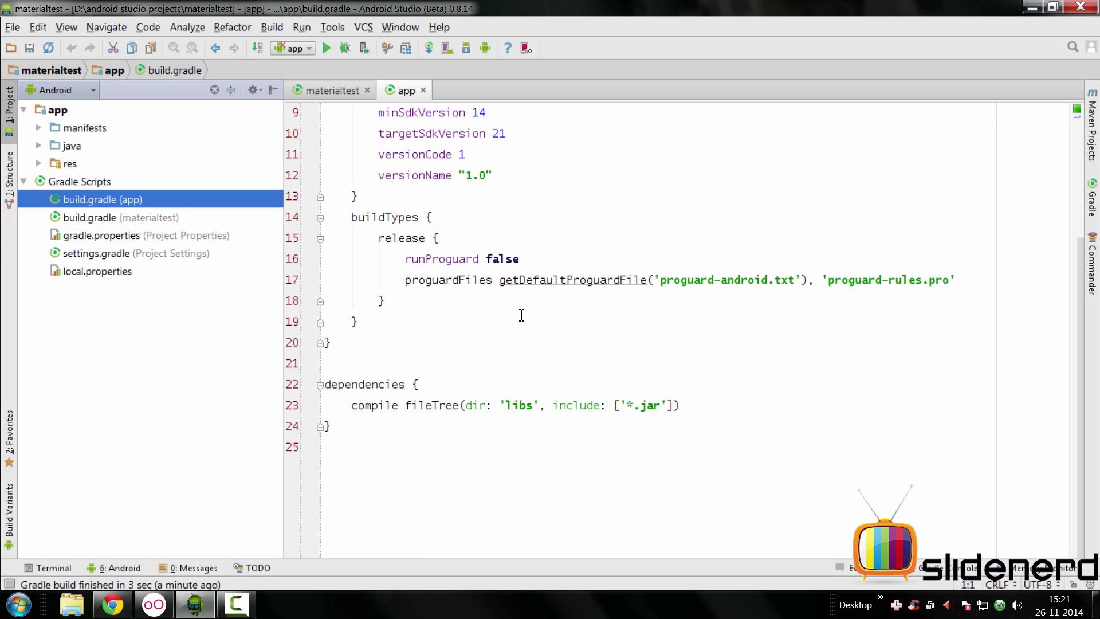
scroll(521, 316, up, 3)
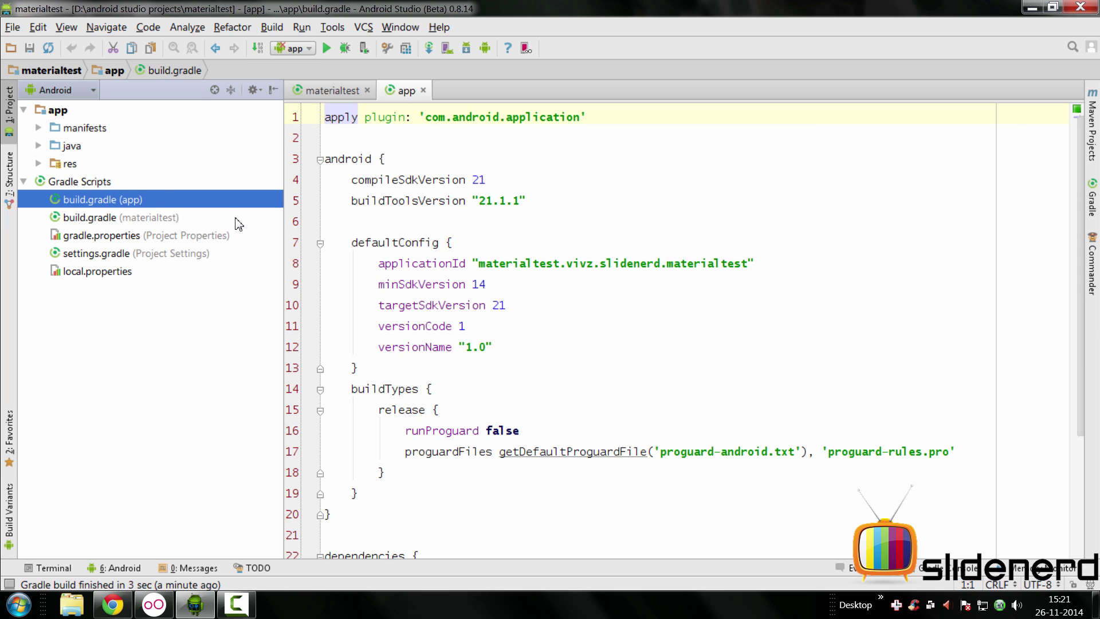
click(476, 430)
scroll(475, 430, down, 3)
- Add compile 'com.android.support:appcompat-v7:21.0.+' under the app module's dependencies
click(378, 384)
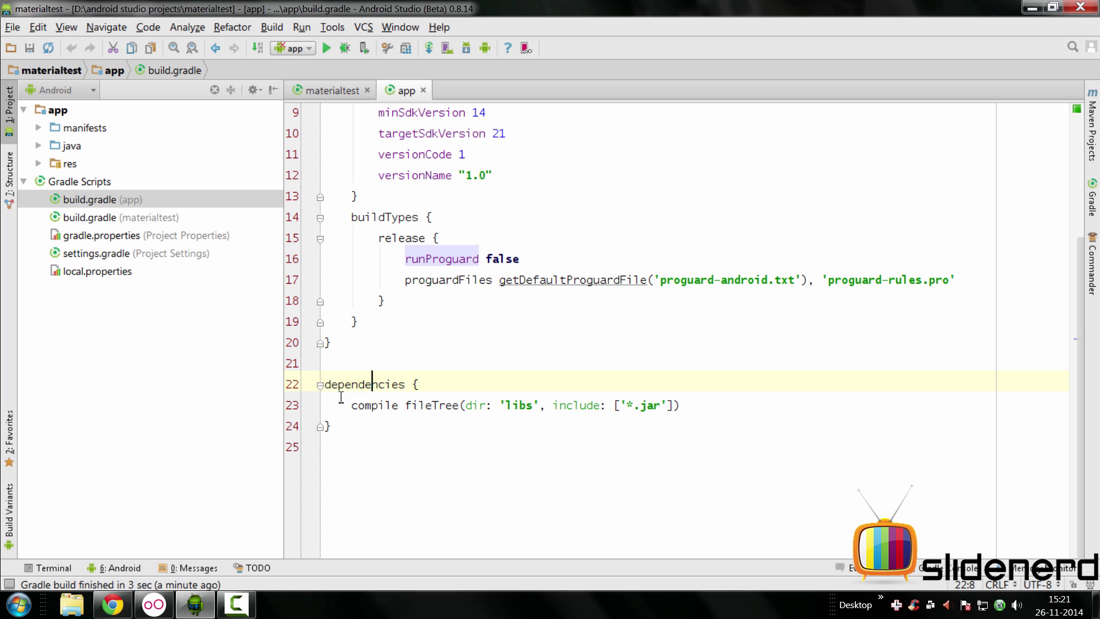
click(679, 405)
key(Return)
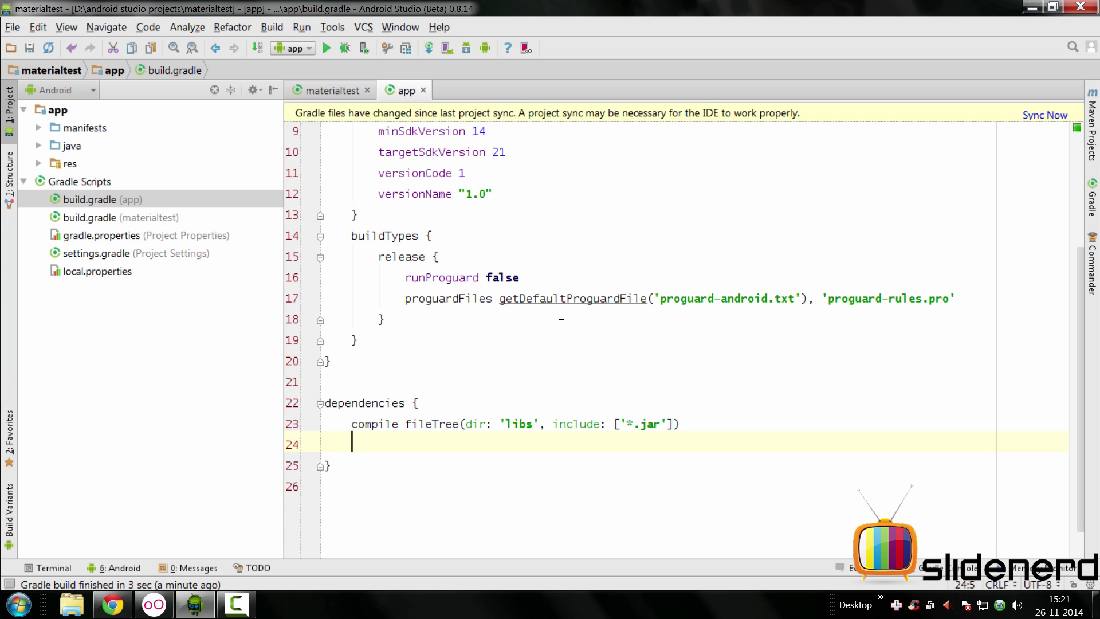
text(compile "com.android.support:appcompat-v7:21.0.+")
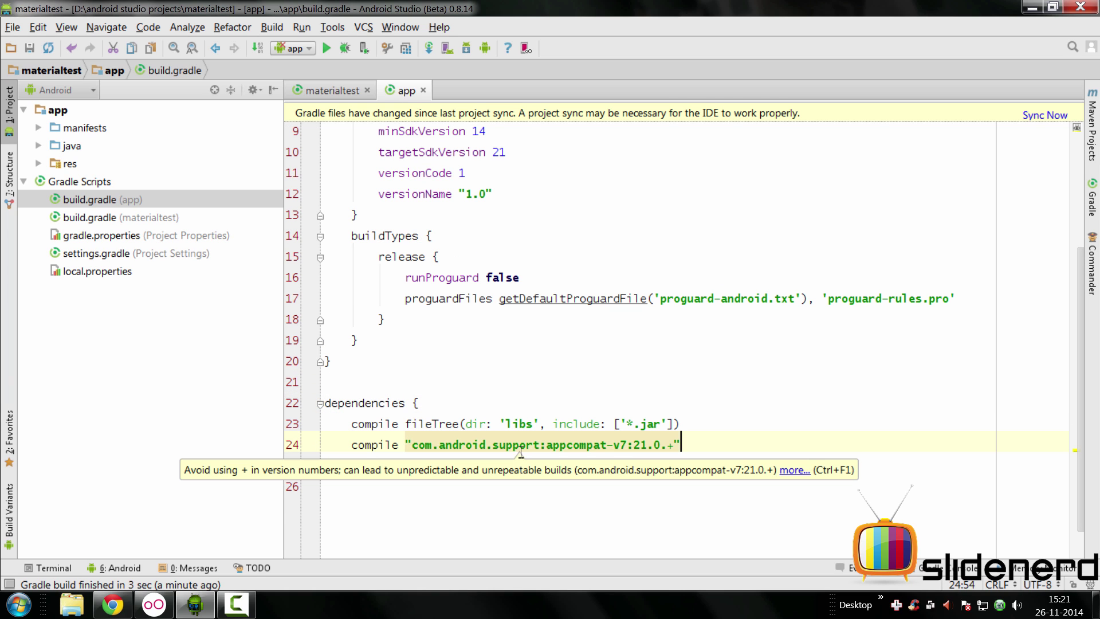
mouse_move(545, 444)
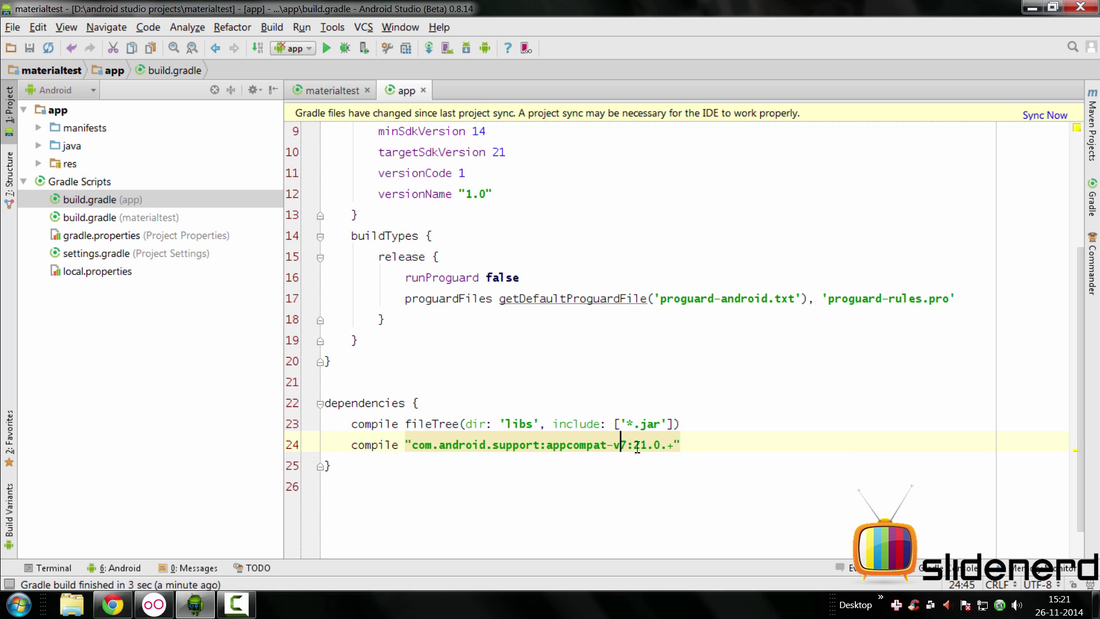
click(663, 445)
key(Right)
key(Right)
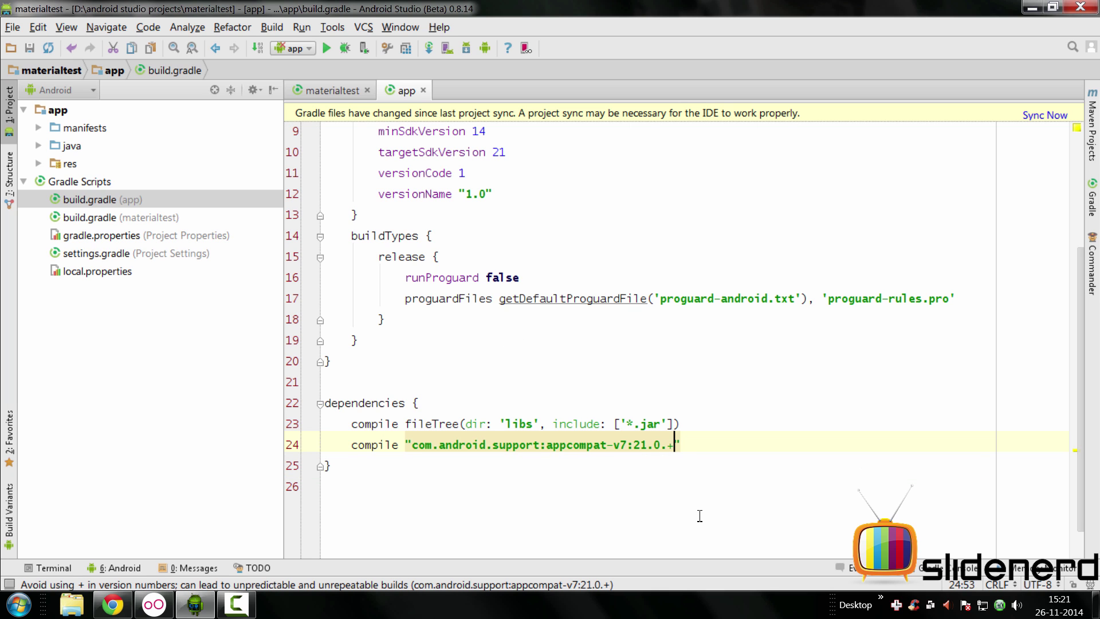
double_click(641, 445)
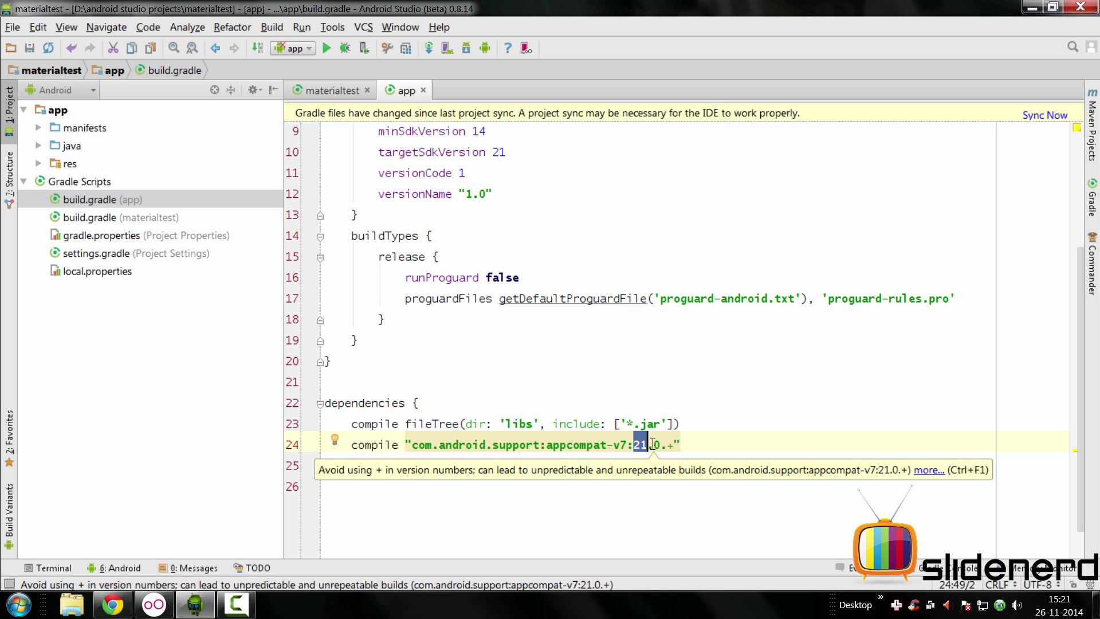
click(681, 440)
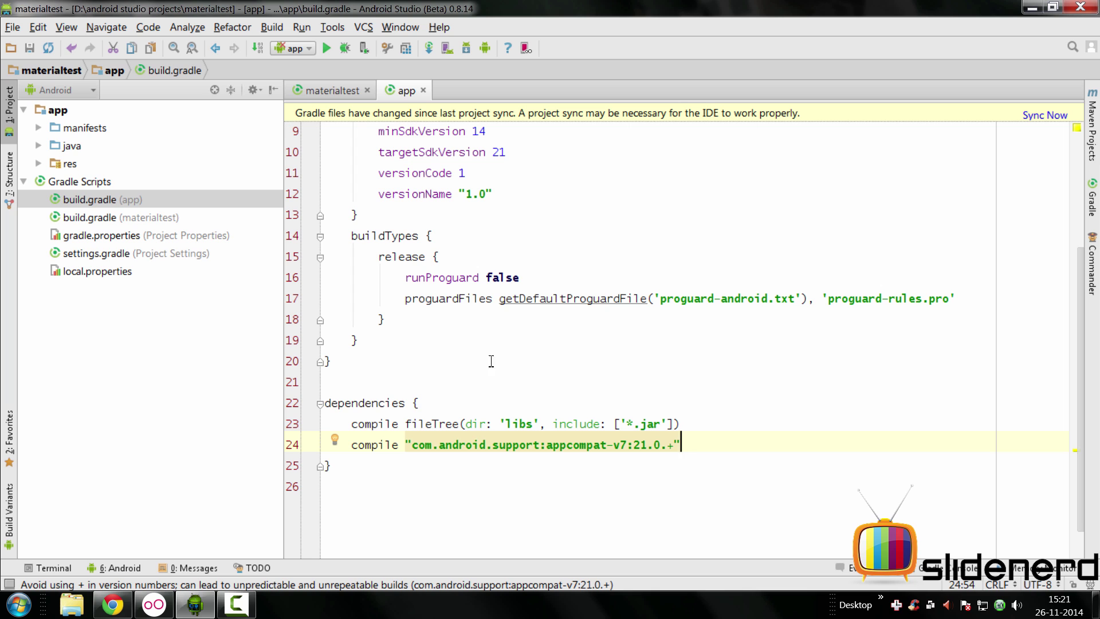
click(81, 129)
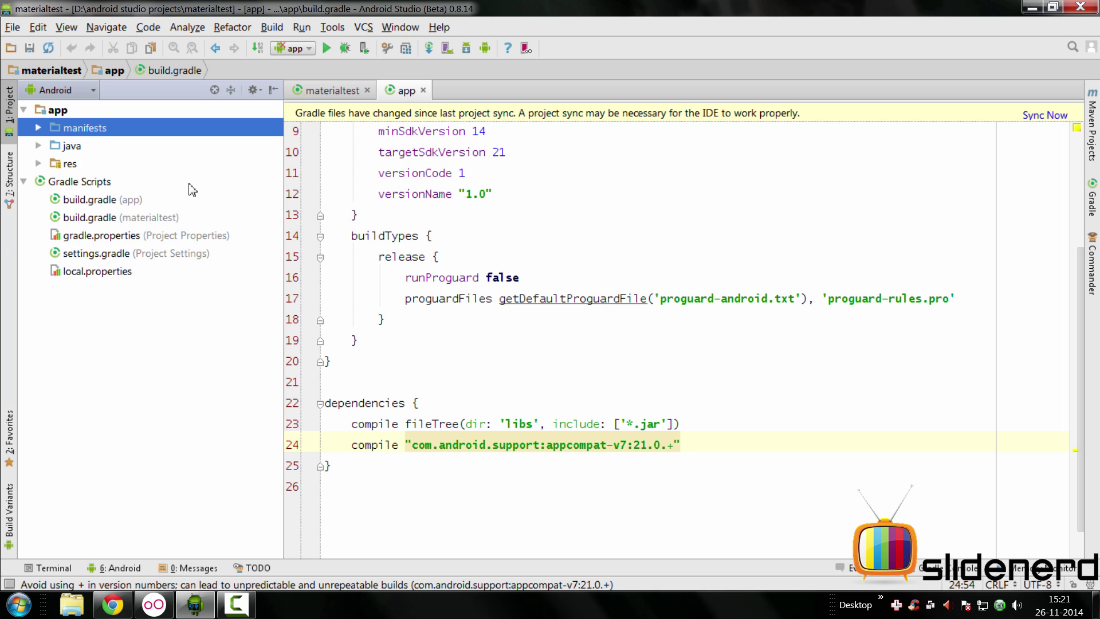
key(Right)
key(Down)
key(Down)
key(Up)
key(Return)
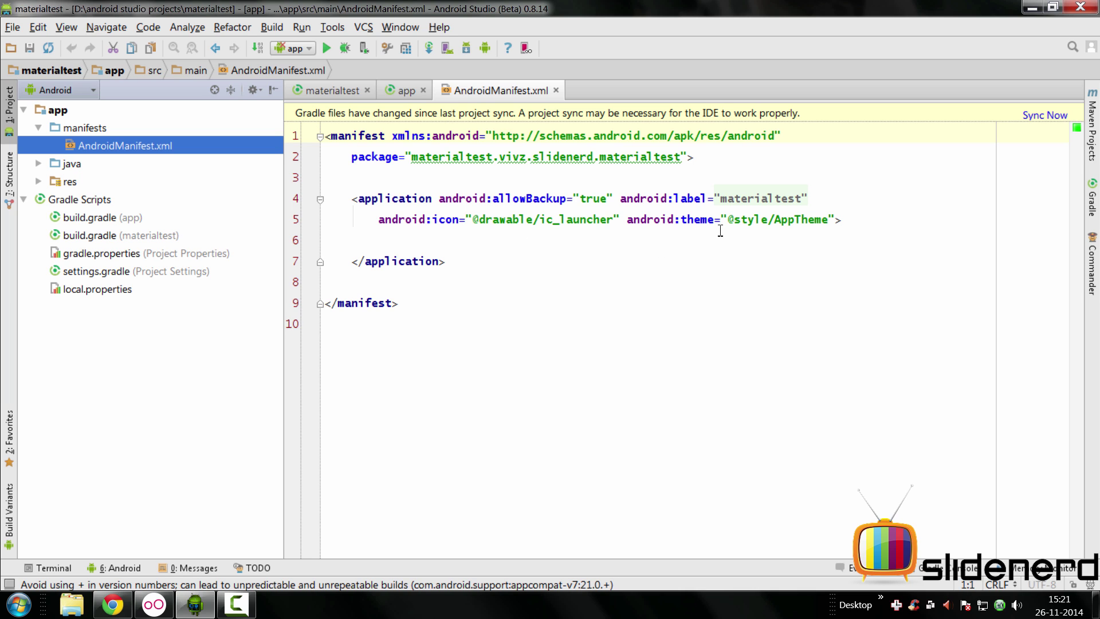
drag(729, 220, 831, 221)
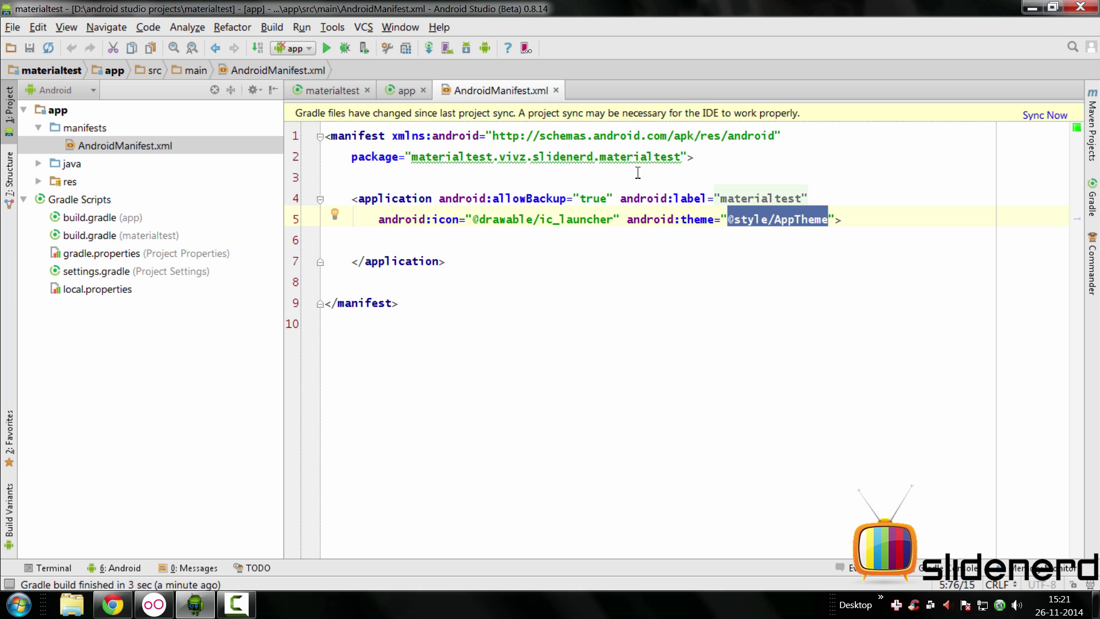
key(Down)
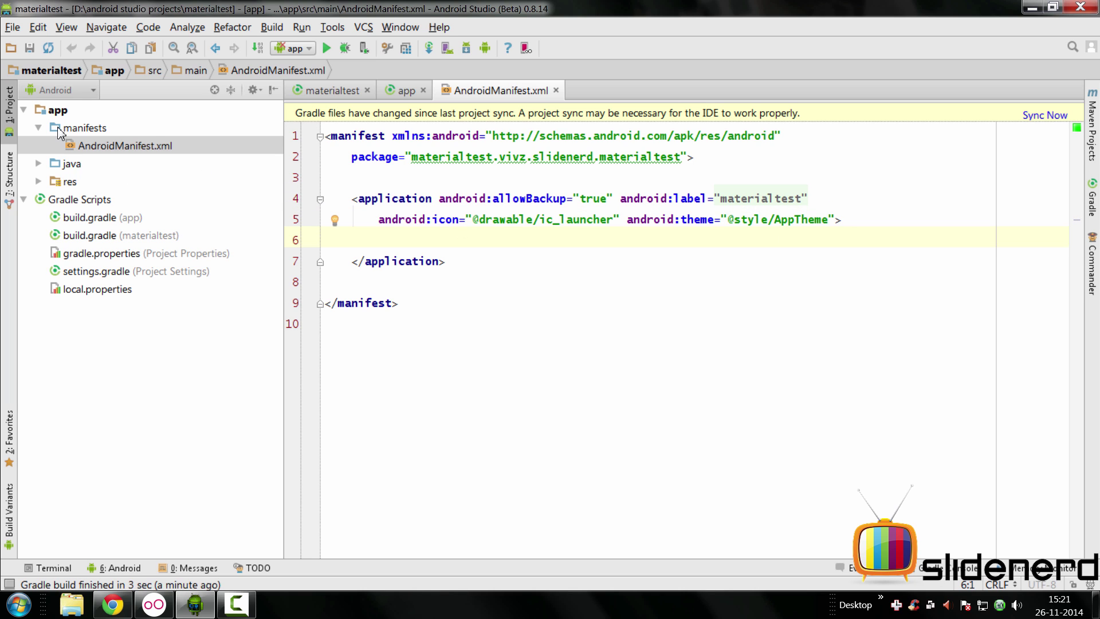
- Expand res > values > styles.xml to list styles.xml and styles.xml (v21)
double_click(72, 163)
double_click(70, 182)
click(98, 200)
double_click(93, 217)
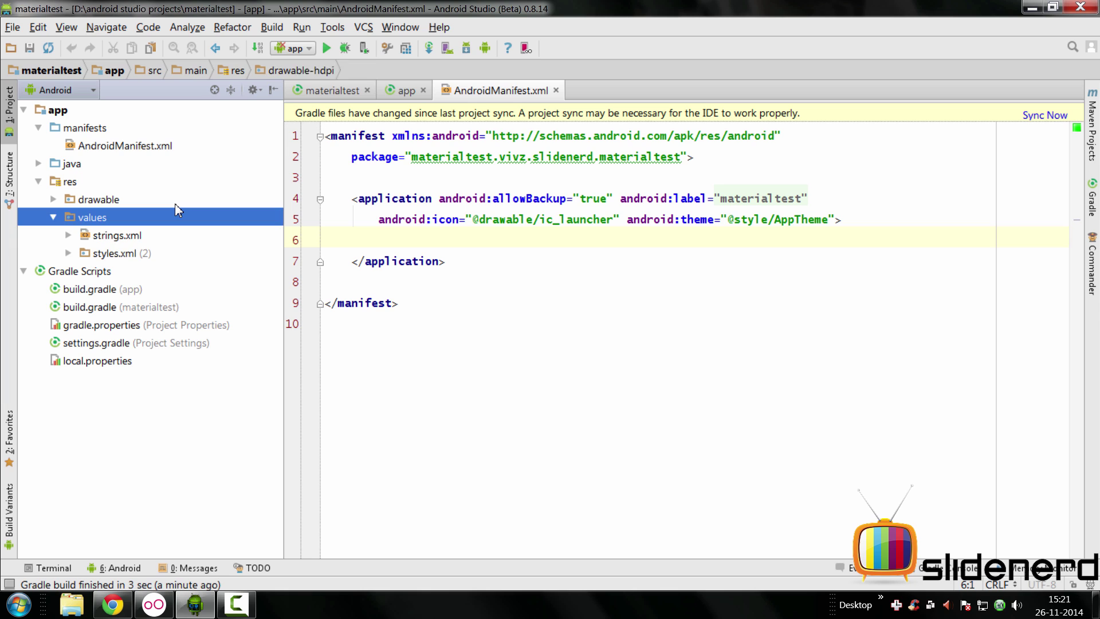
key(Down)
key(Down)
key(Right)
key(Down)
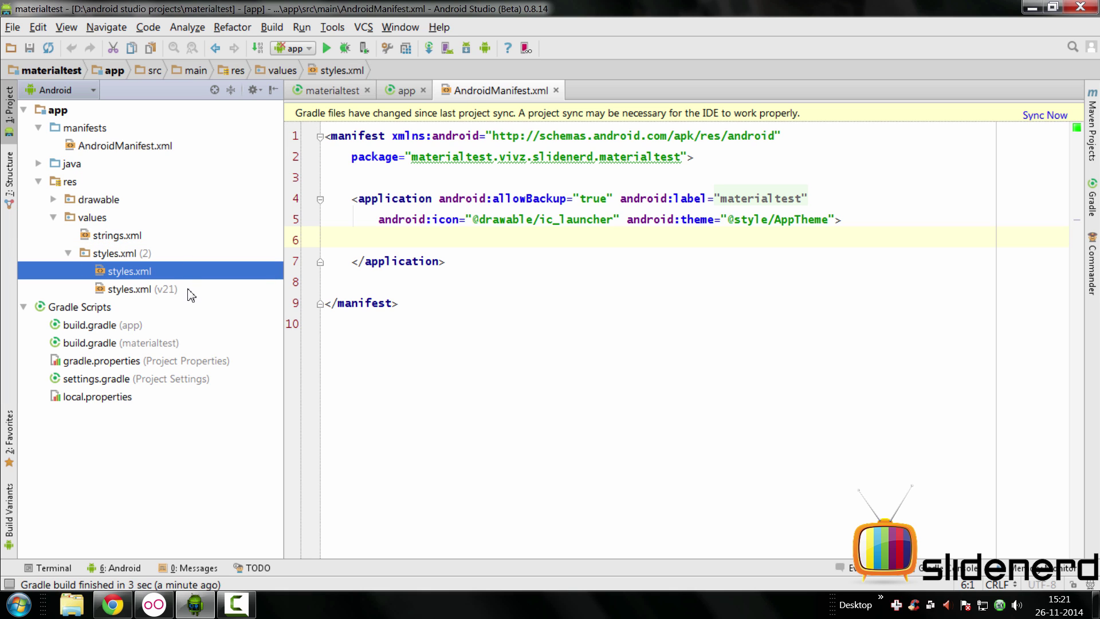
click(159, 296)
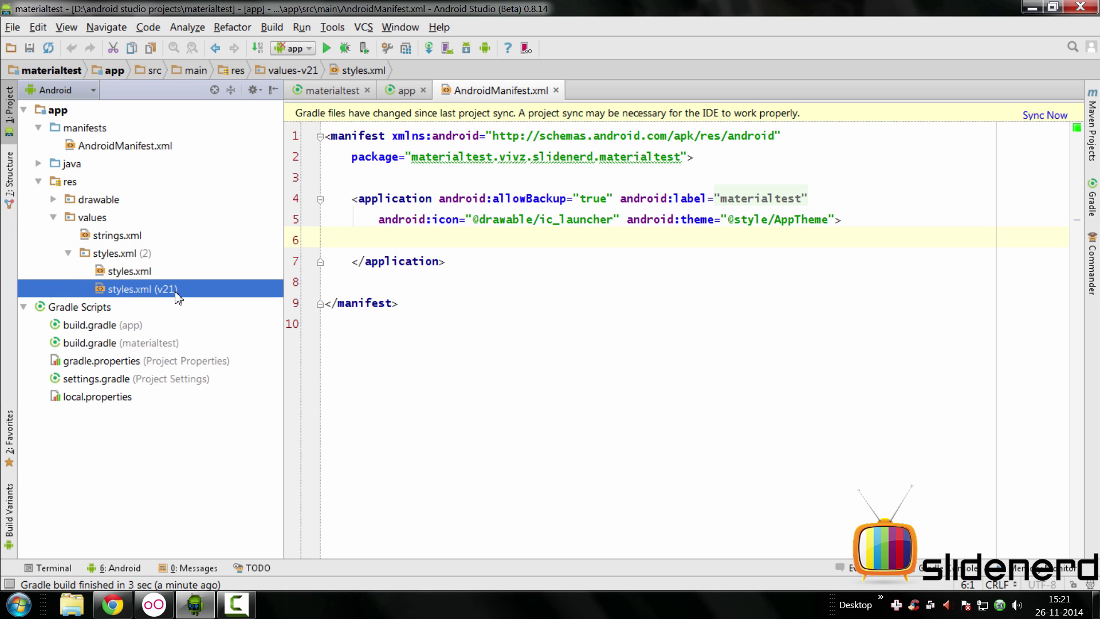
key(Up)
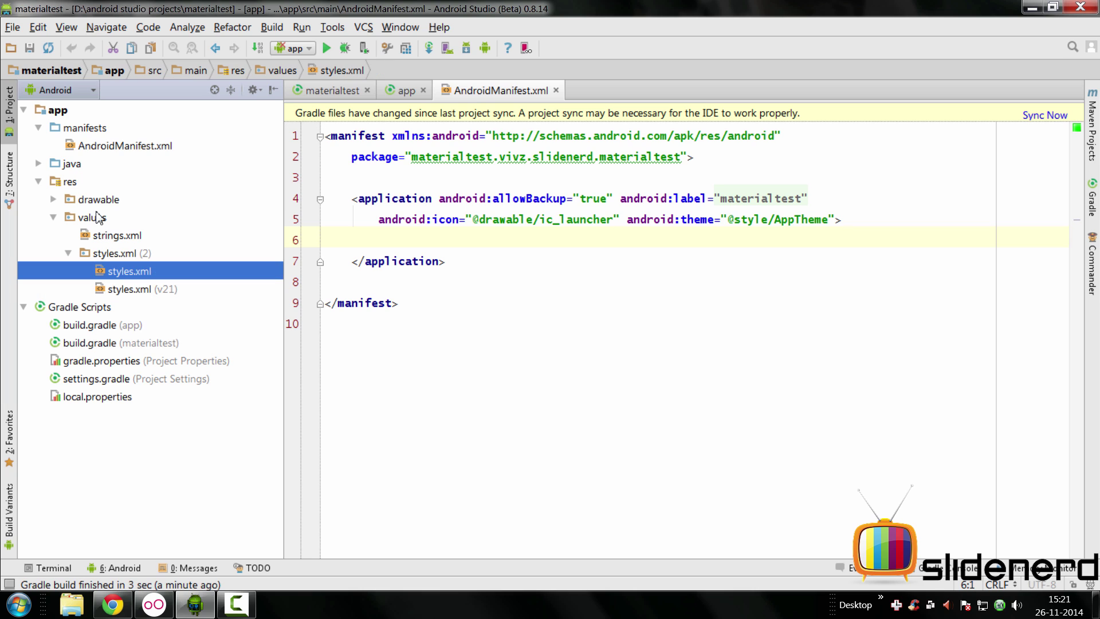
- Replace AppTheme's parent android:Theme.Holo.Light.DarkActionBar with Theme.AppCompat.NoActionBar in styles.xml
key(Return)
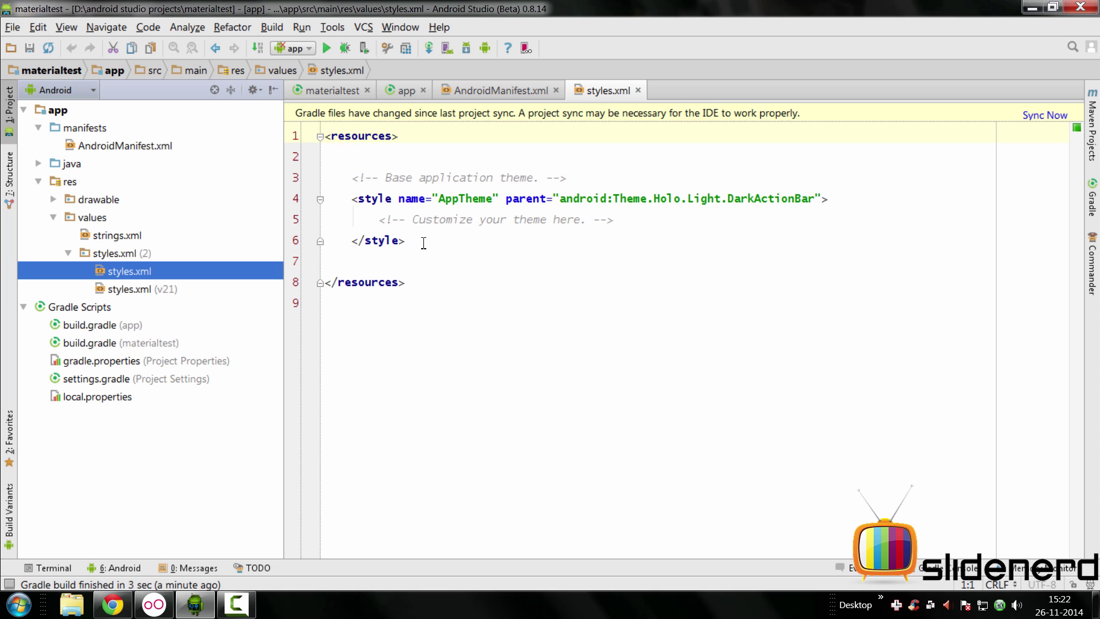
drag(438, 198, 492, 199)
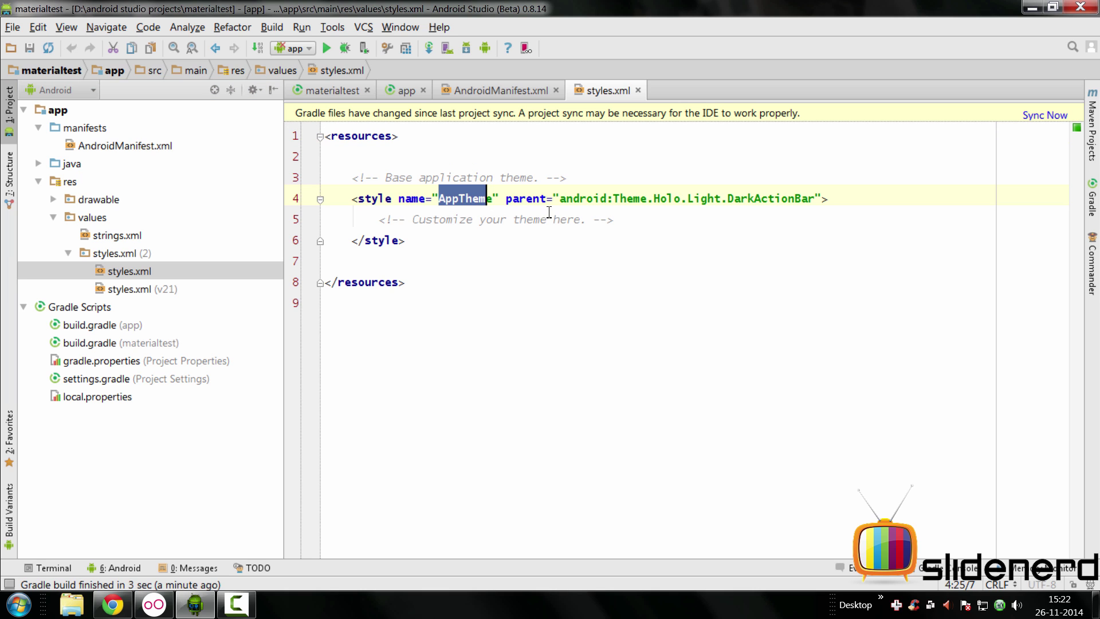
drag(560, 198, 815, 199)
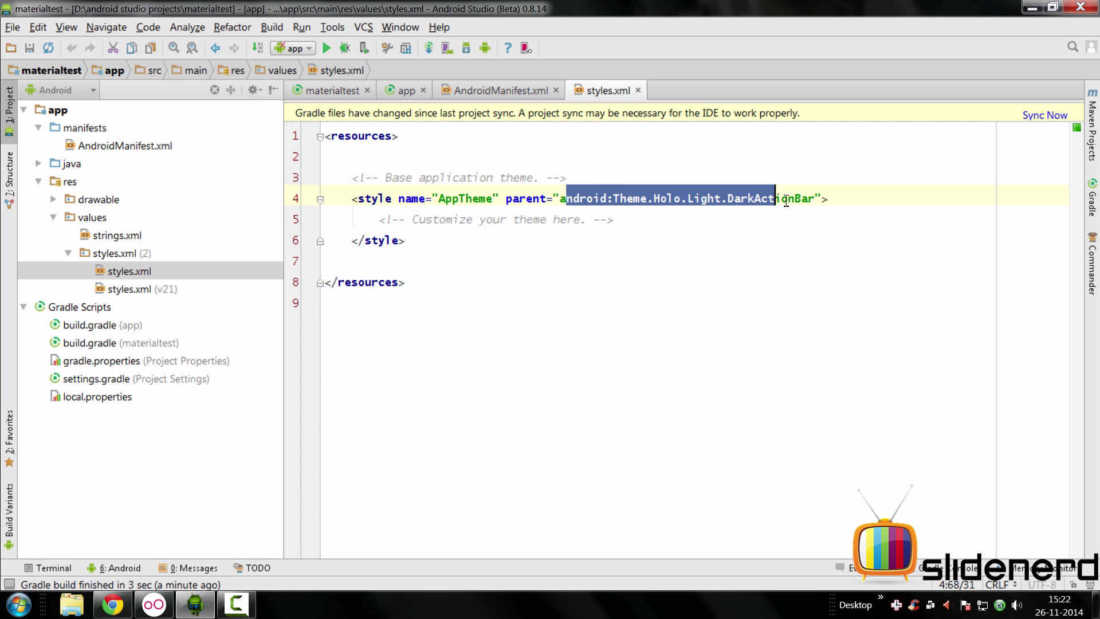
click(779, 238)
click(813, 199)
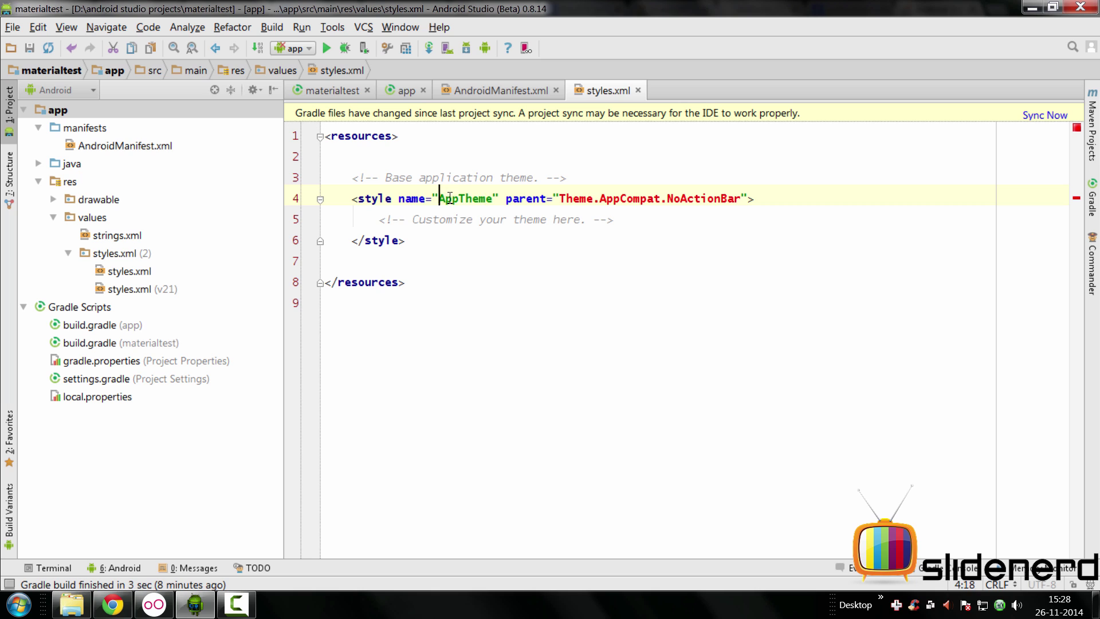
drag(439, 199, 724, 198)
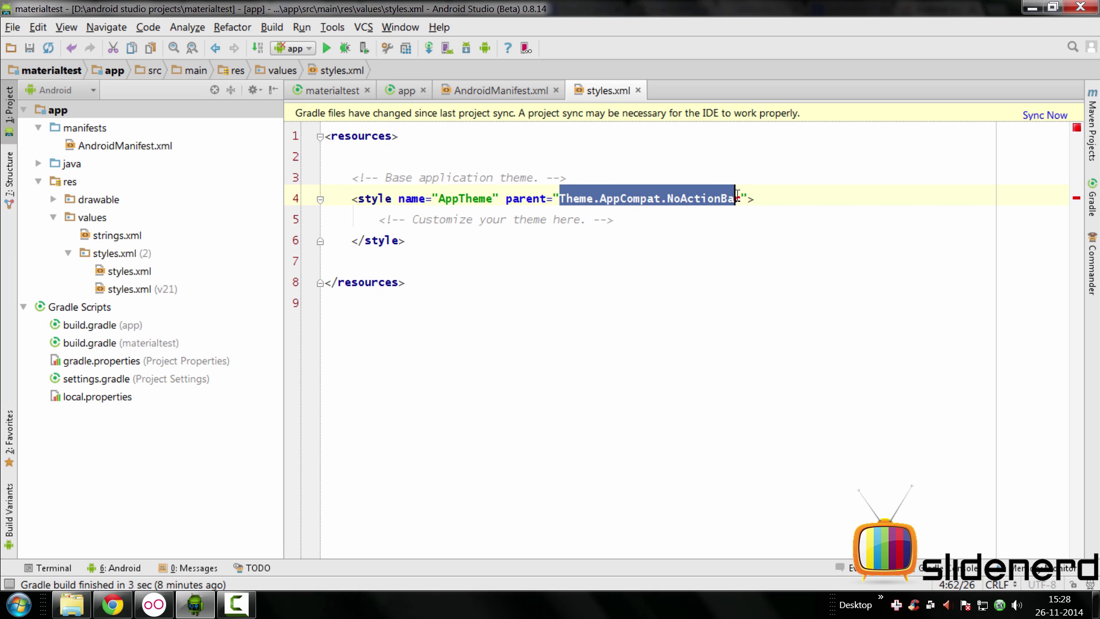
click(696, 219)
mouse_move(647, 199)
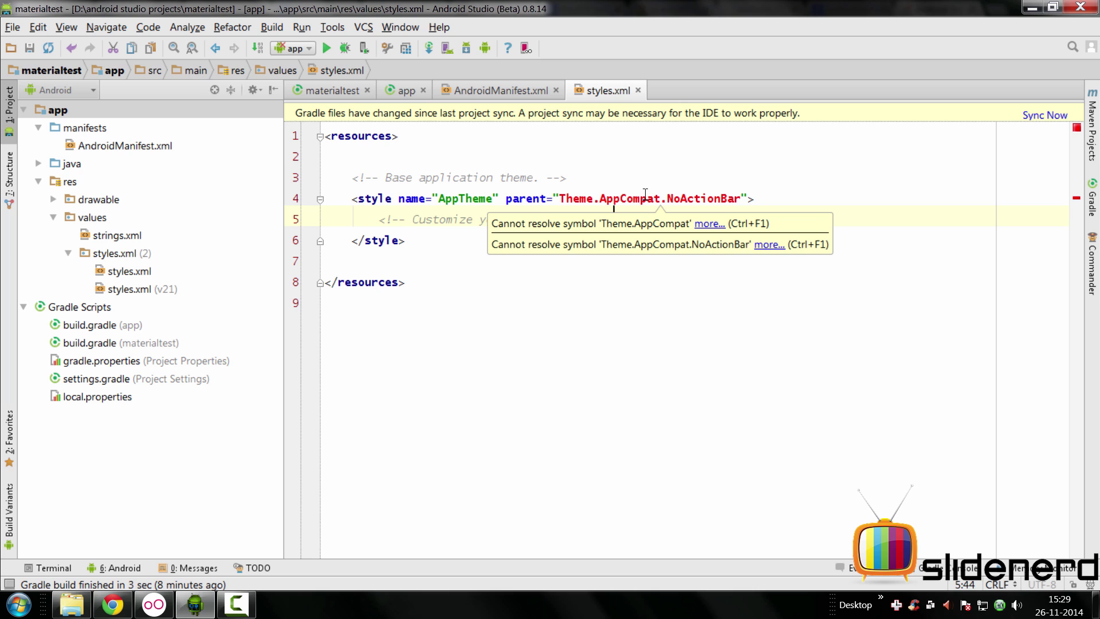
- Check the project-level build.gradle, then recheck the Theme.AppCompat.NoActionBar parent in styles.xml
click(120, 342)
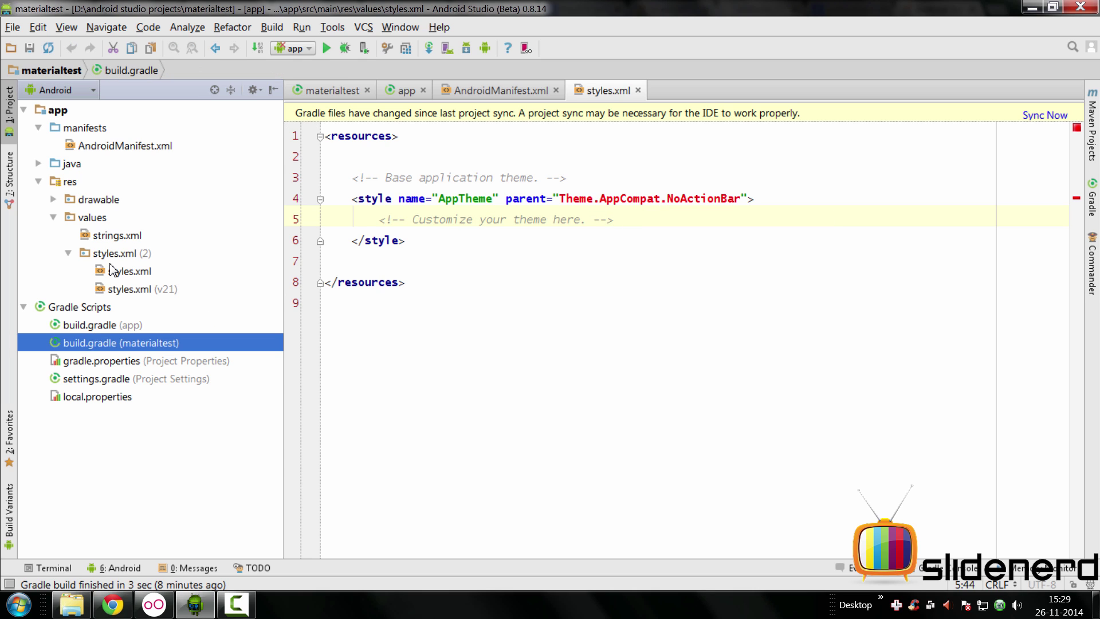
scroll(499, 339, down, 1)
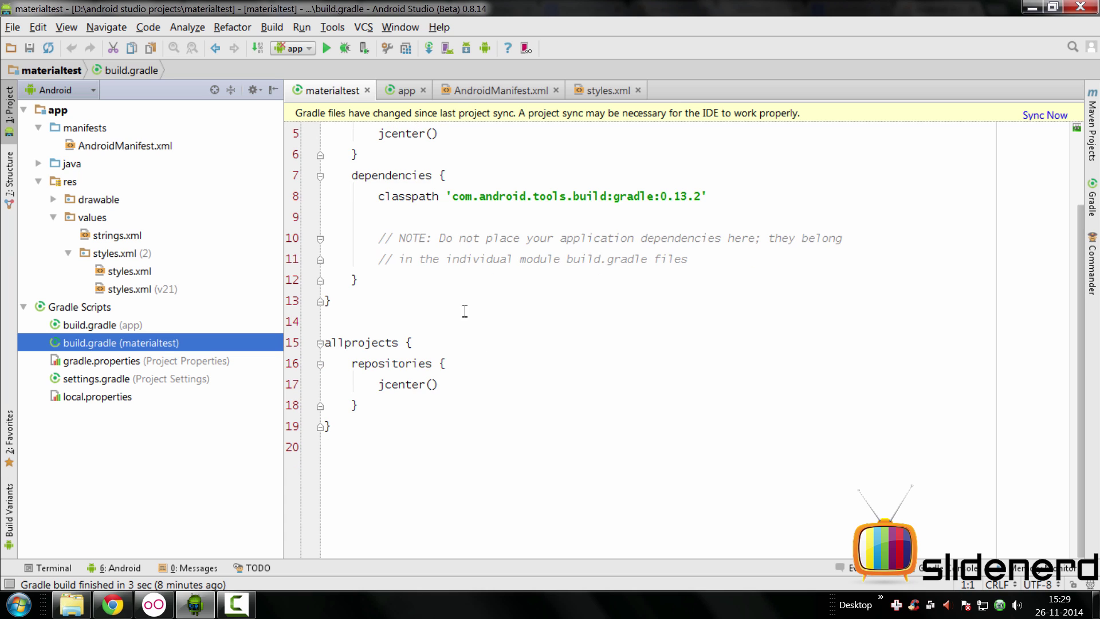
click(365, 91)
scroll(521, 307, down, 2)
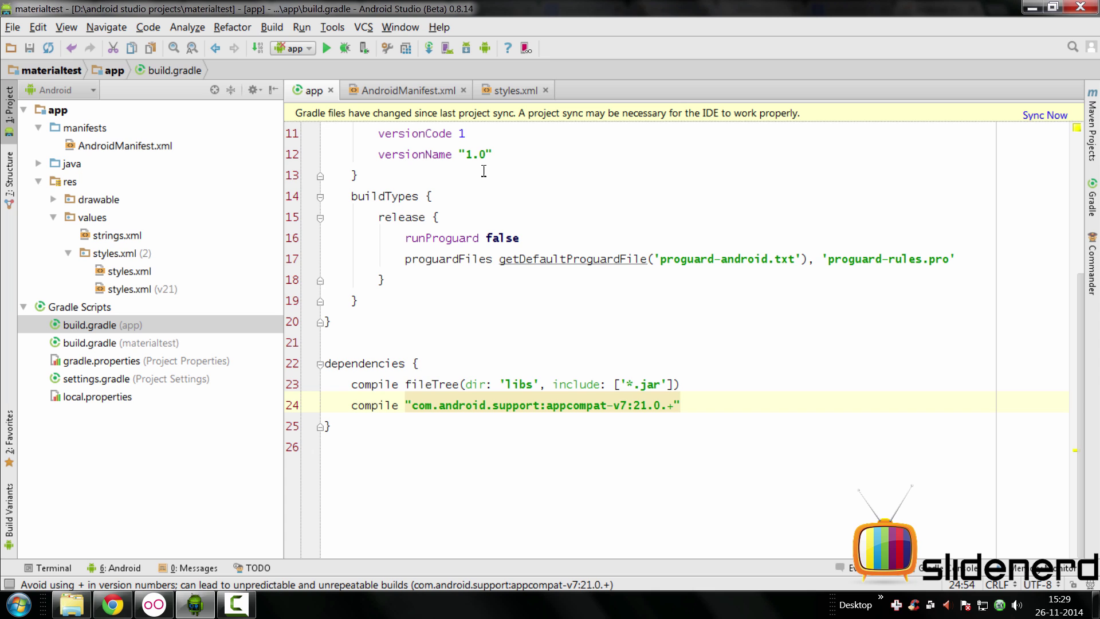
click(516, 90)
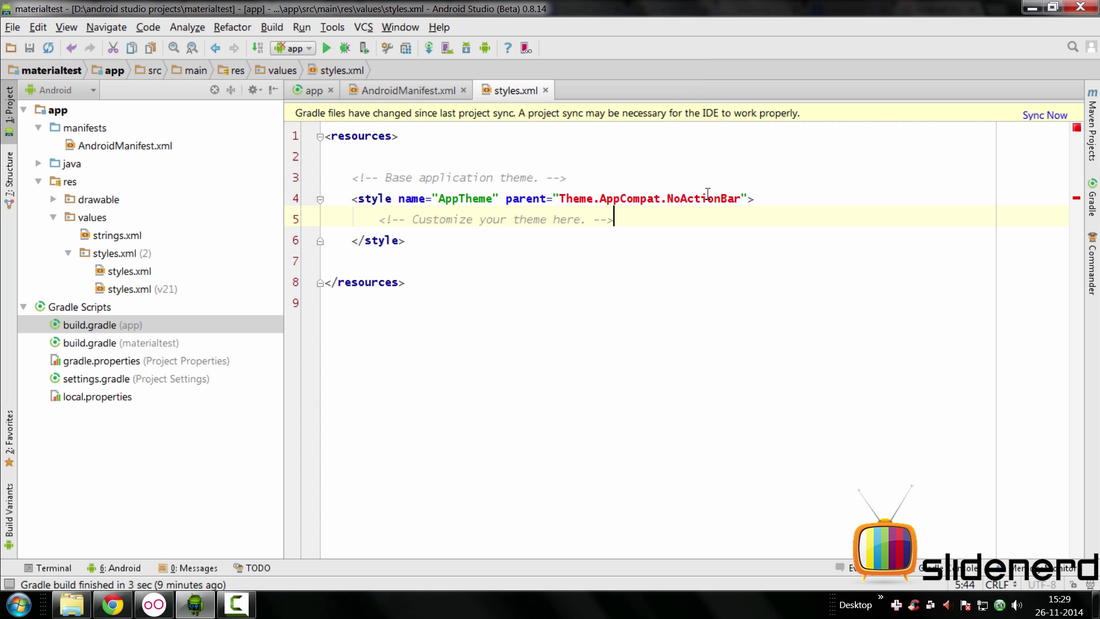
drag(560, 199, 741, 199)
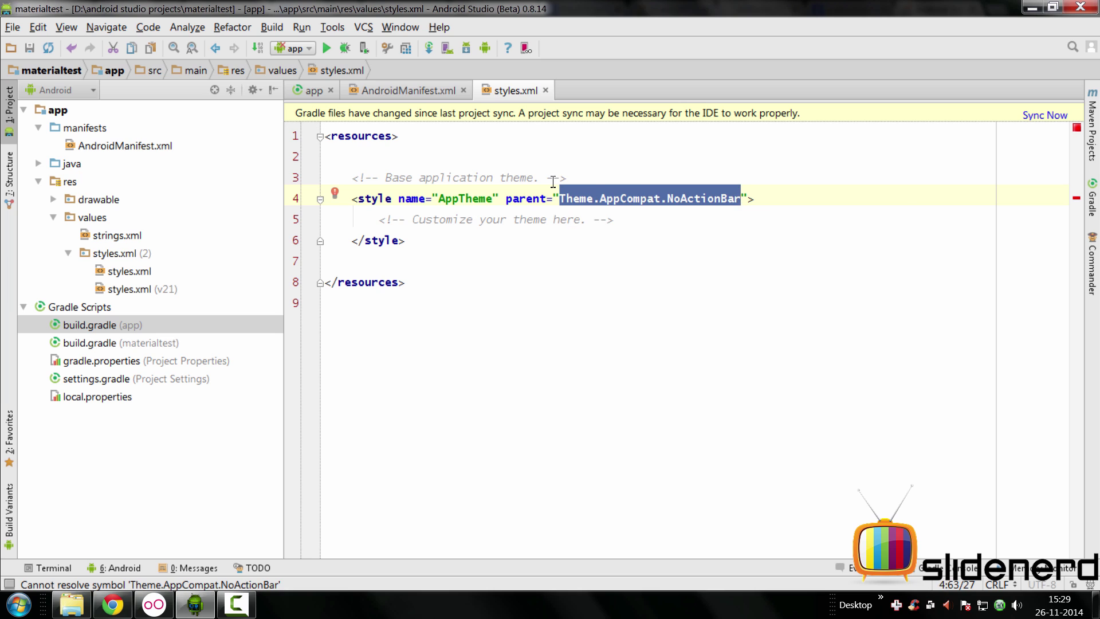
- Rebuild the project and confirm Theme.AppCompat.NoActionBar now resolves in styles.xml
click(272, 26)
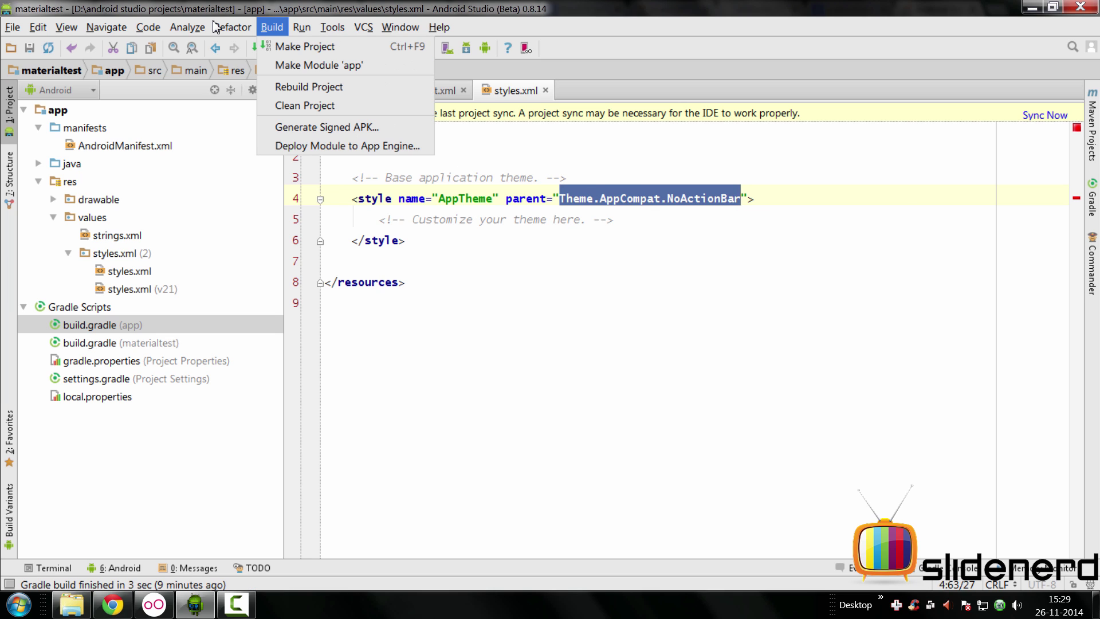
click(310, 93)
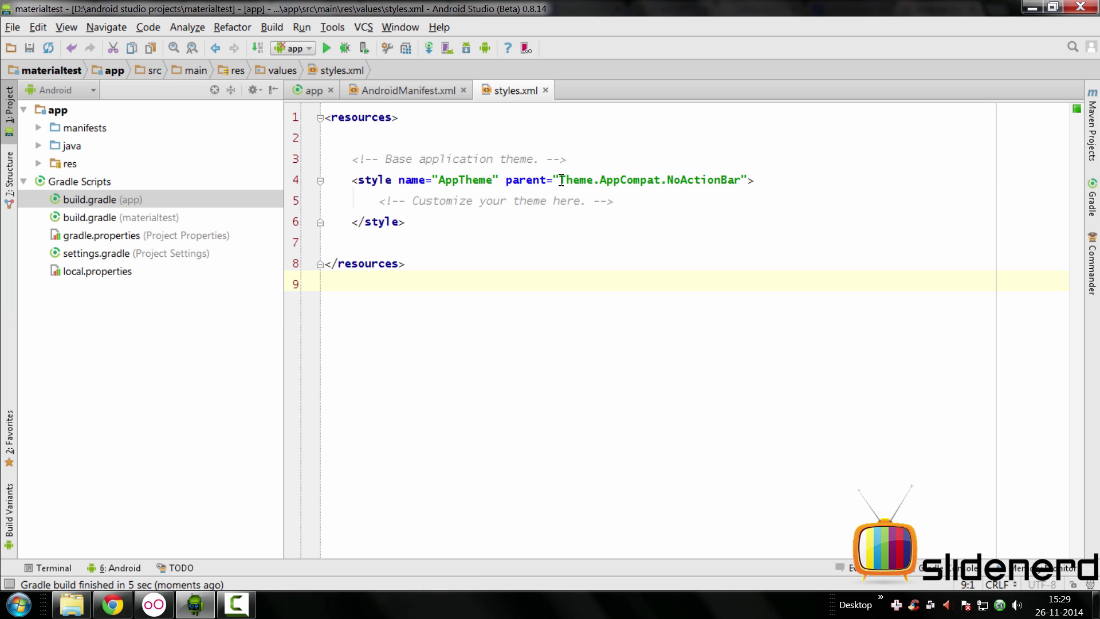
drag(561, 181, 743, 180)
click(743, 181)
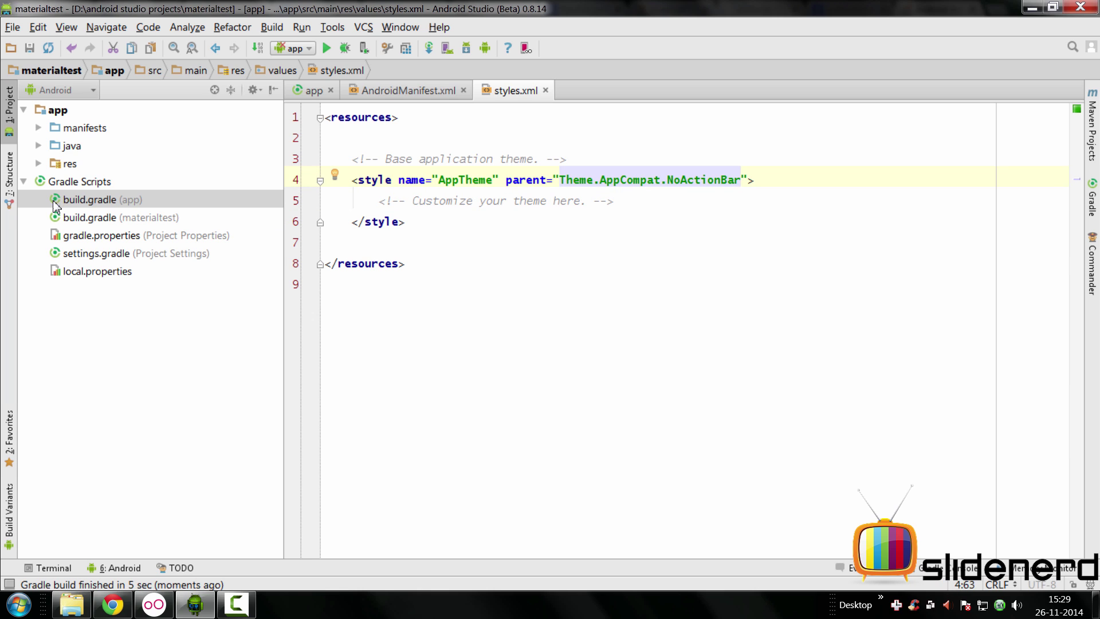
- Expand res > values and open styles.xml (v21)
key(Right)
key(Down)
key(Down)
key(Right)
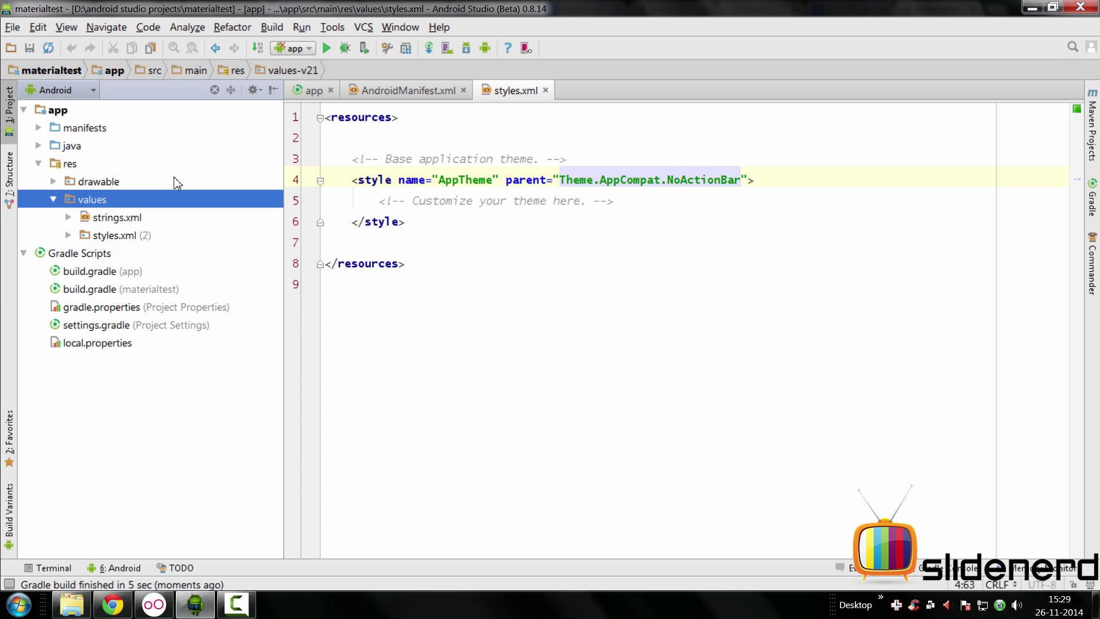
key(Down)
key(Down)
key(Right)
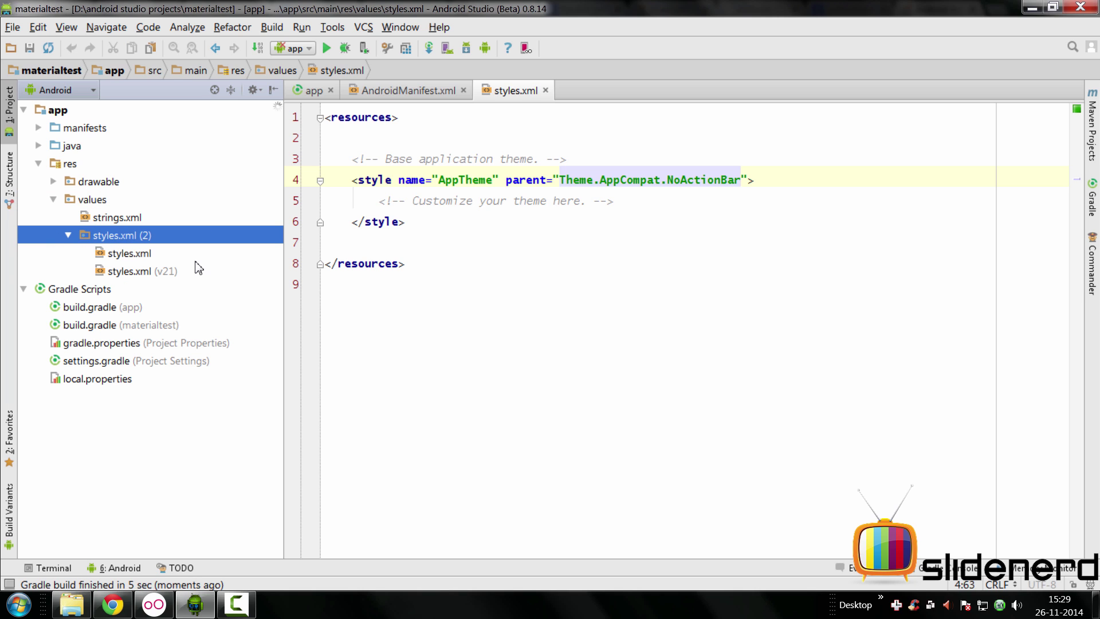
double_click(129, 271)
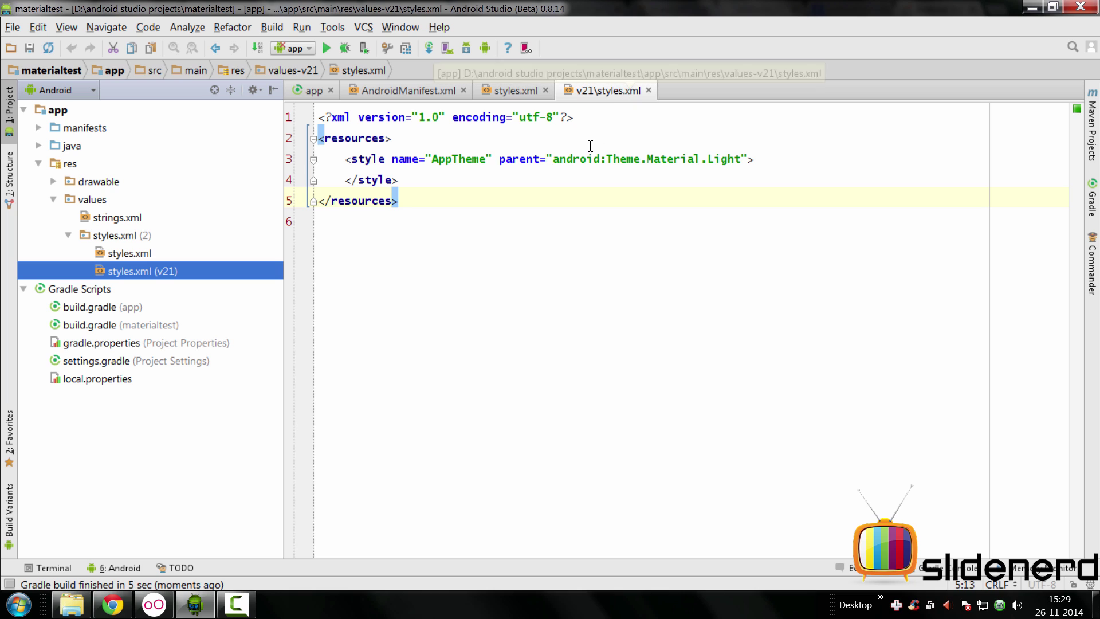
- Compare the v21 parent android:Theme.Material.Light with the default Theme.AppCompat.NoActionBar
drag(553, 160, 743, 160)
click(404, 180)
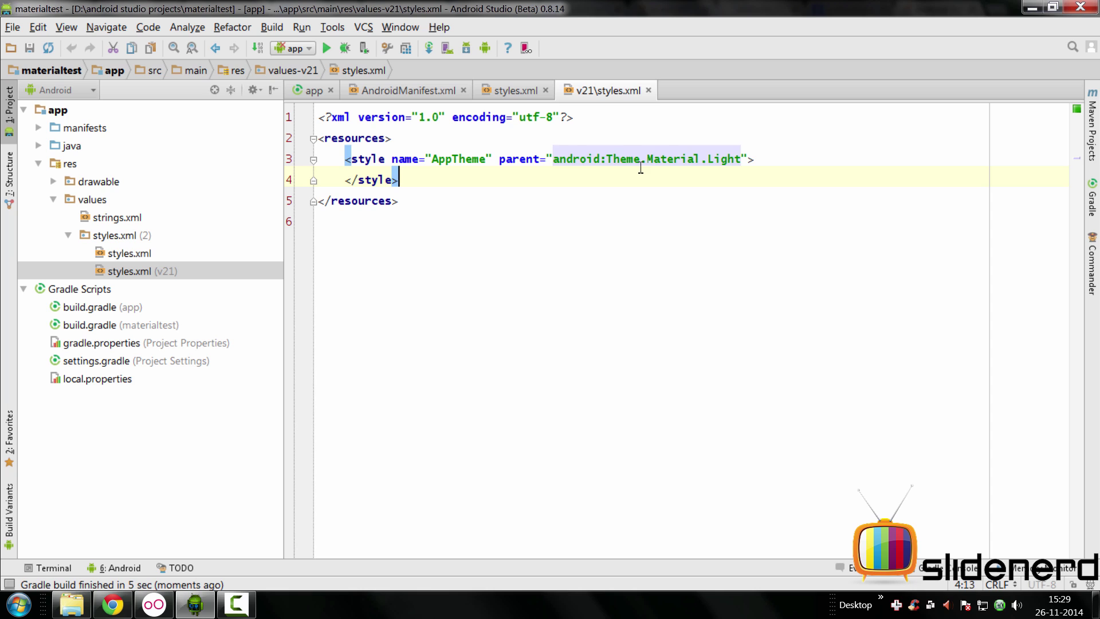
drag(554, 159, 742, 159)
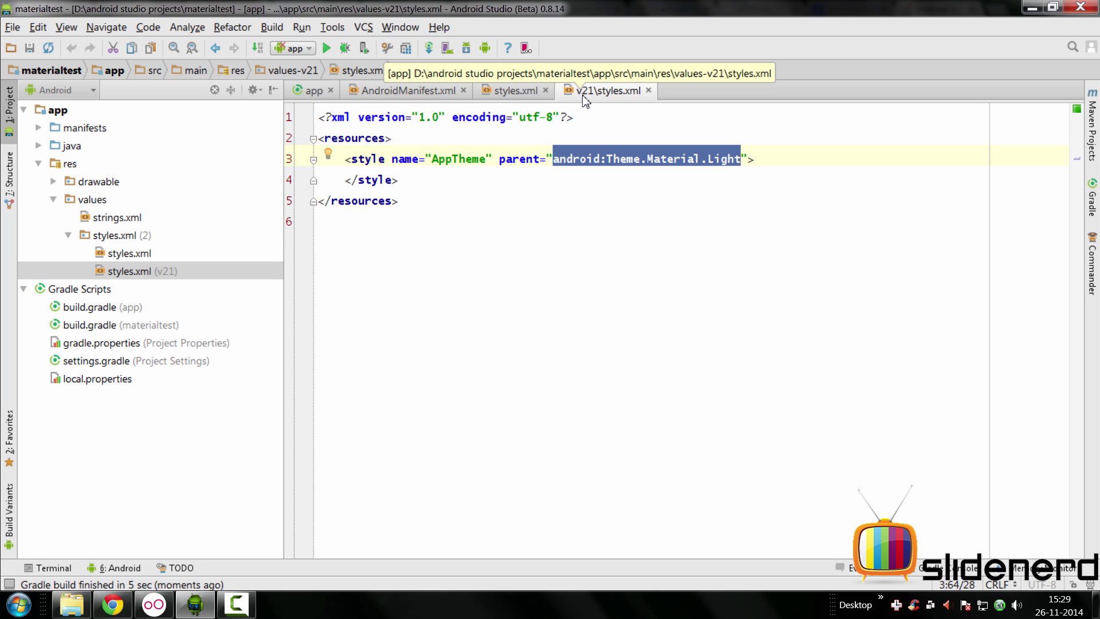
click(516, 91)
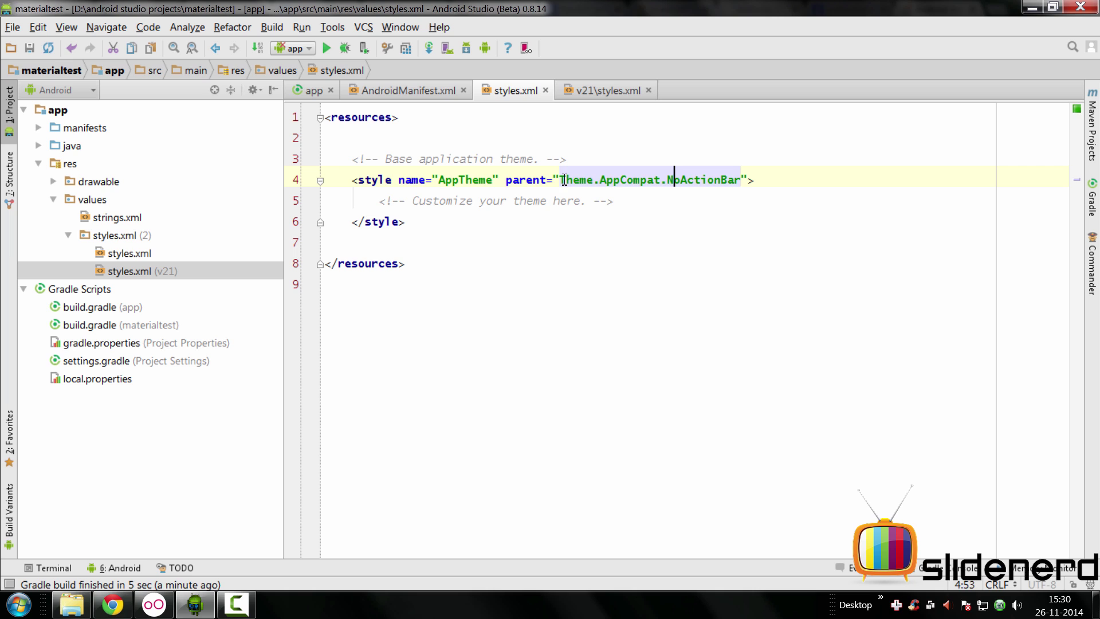
drag(563, 180, 741, 179)
click(746, 179)
click(608, 91)
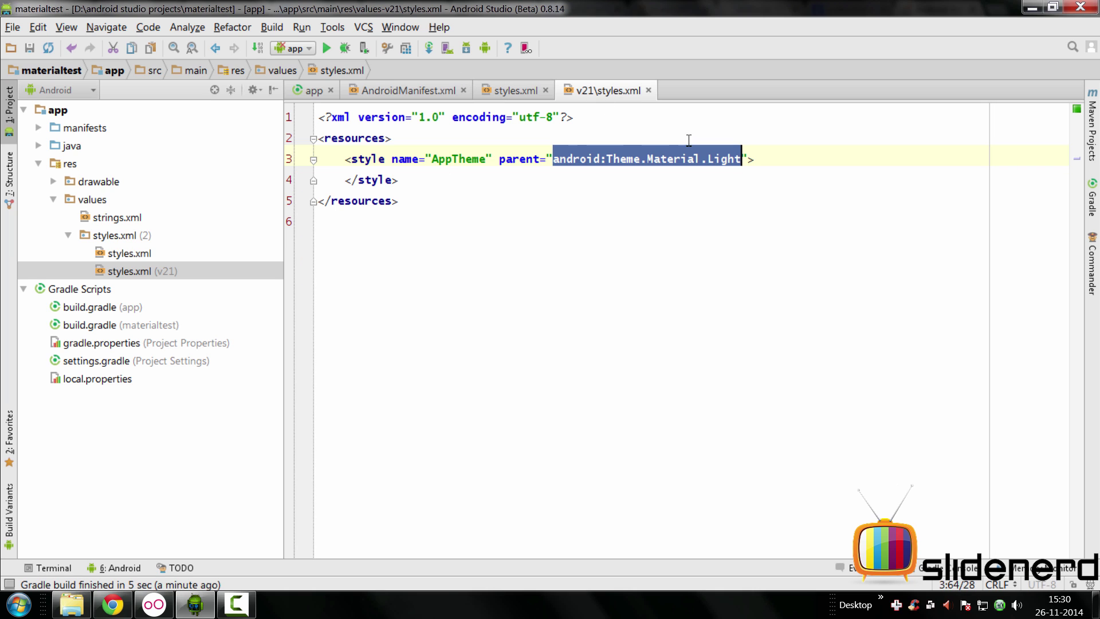
- Change the v21 parent to android:Theme.Material.NoActionBar using code completion
click(692, 159)
key(Right)
key(Right)
key(Right)
key(BackSpace)
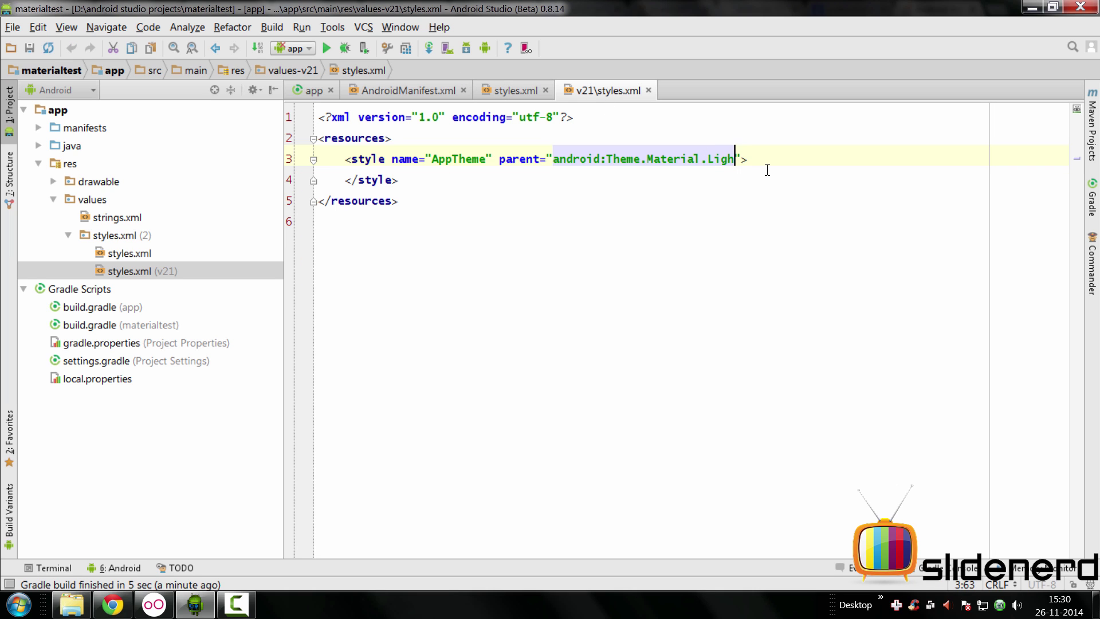
key(BackSpace)
key(BackSpace)
key(BackSpace)
key(BackSpace)
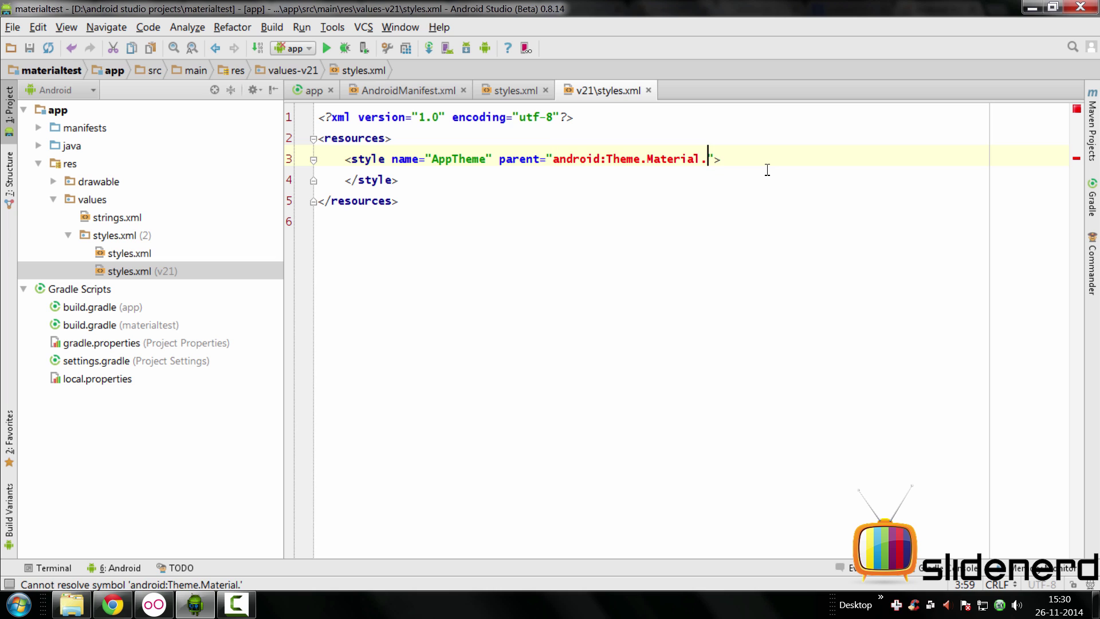
key(ctrl+space)
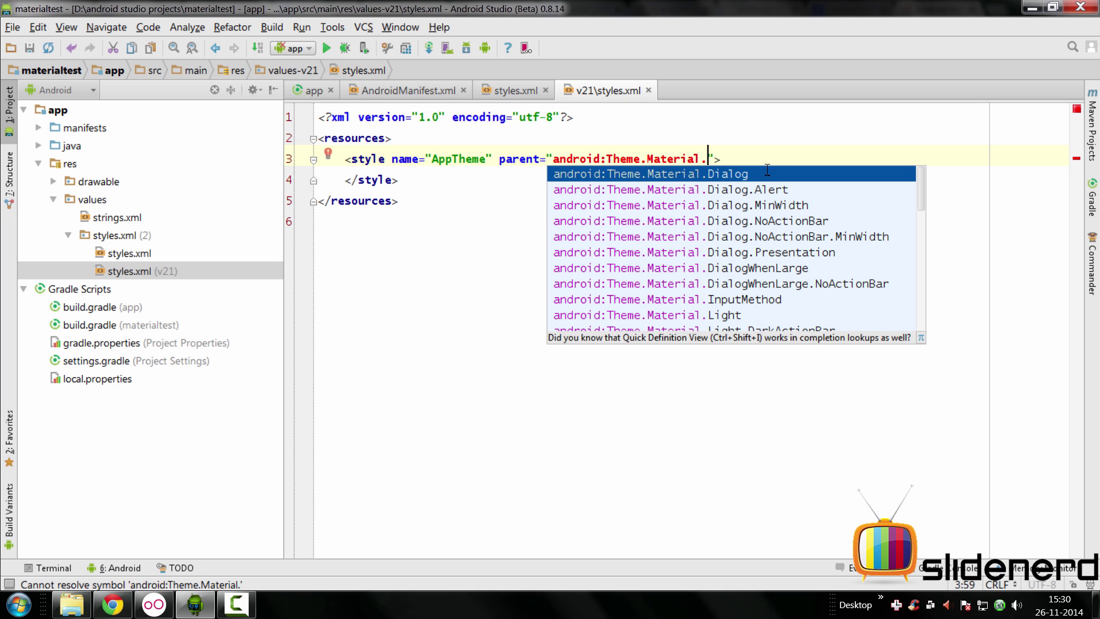
text(No)
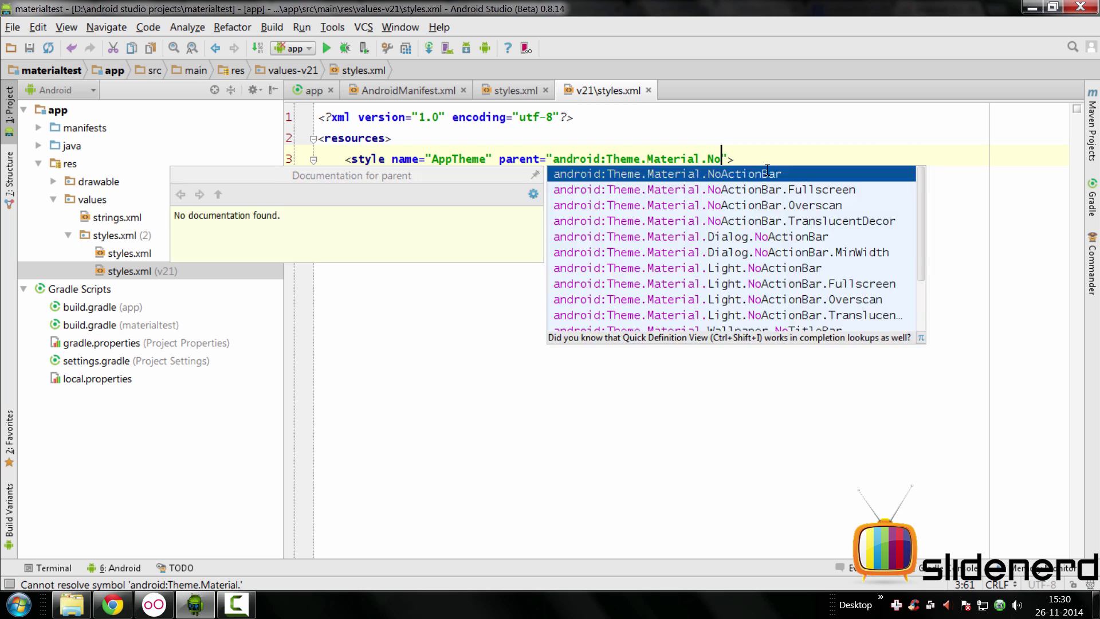
key(Return)
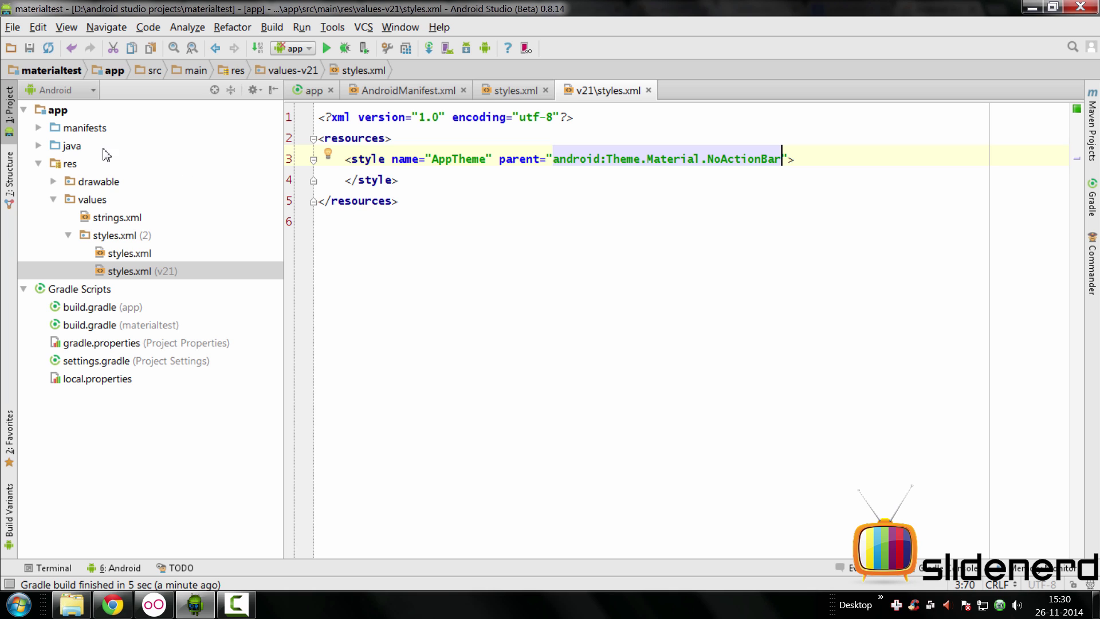
- Start a New > Activity > Blank Activity from the java folder's context menu
click(71, 146)
right_click(73, 148)
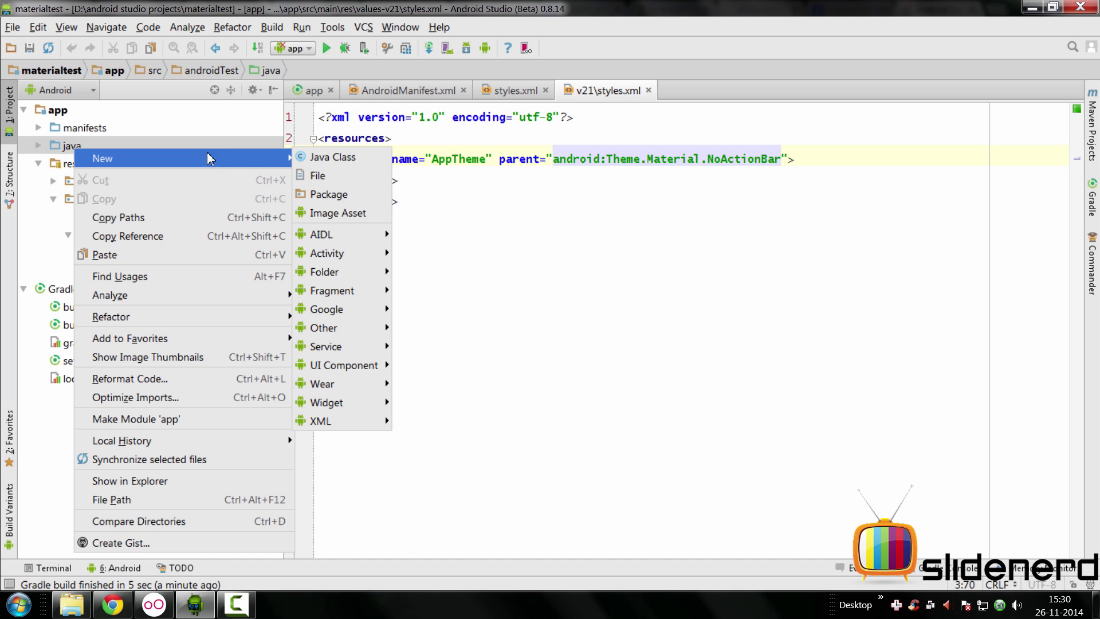
mouse_move(326, 253)
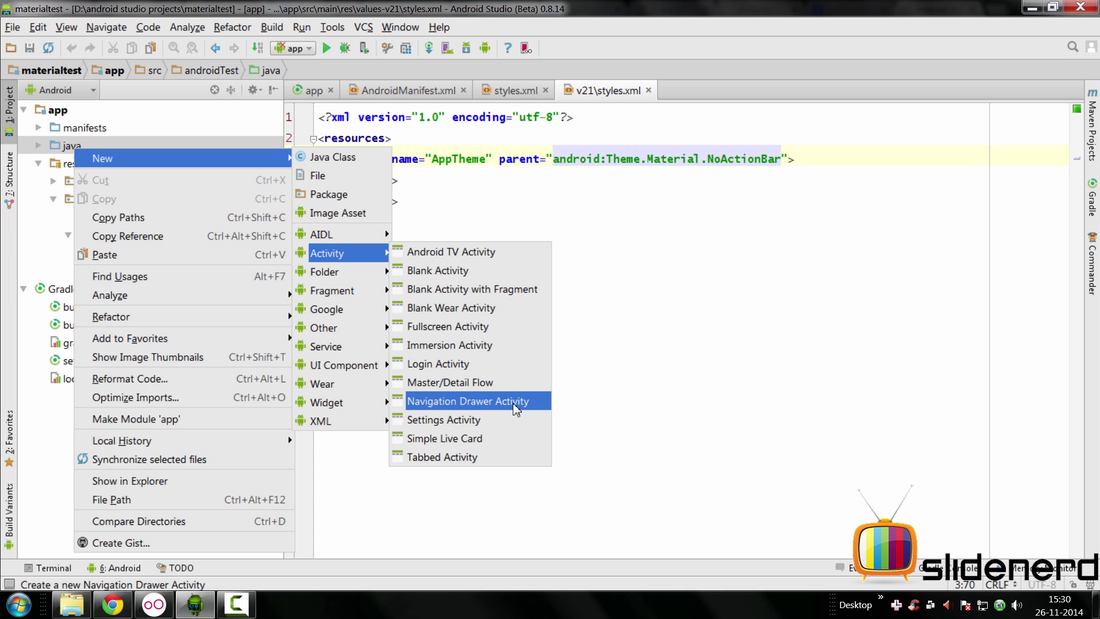
click(438, 270)
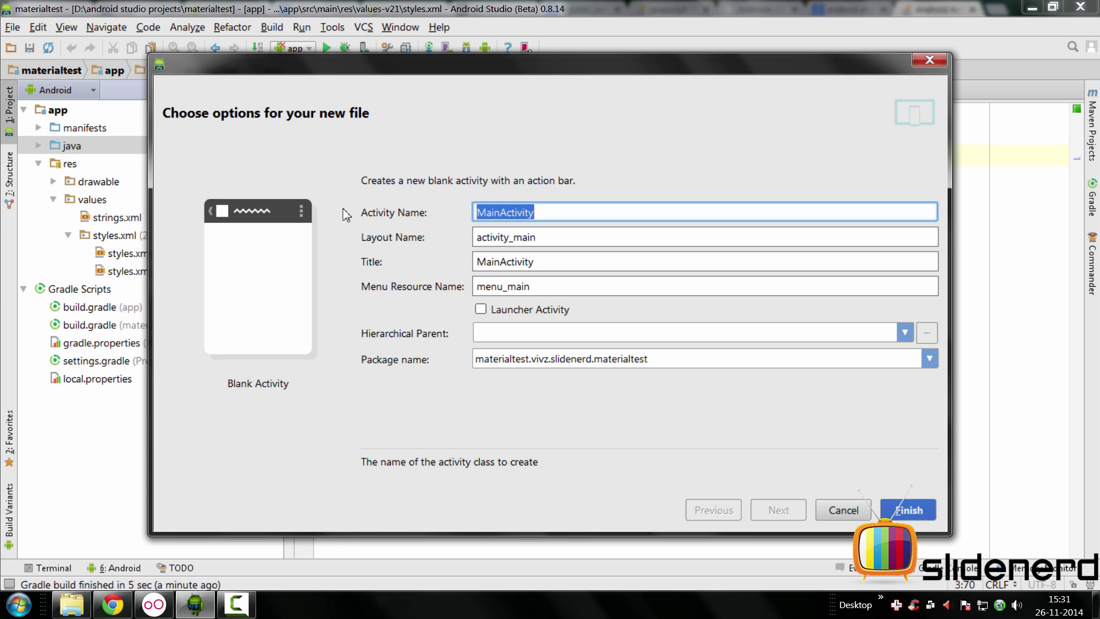
- Keep the MainActivity and activity_main defaults, mark it Launcher Activity, and finish
click(555, 212)
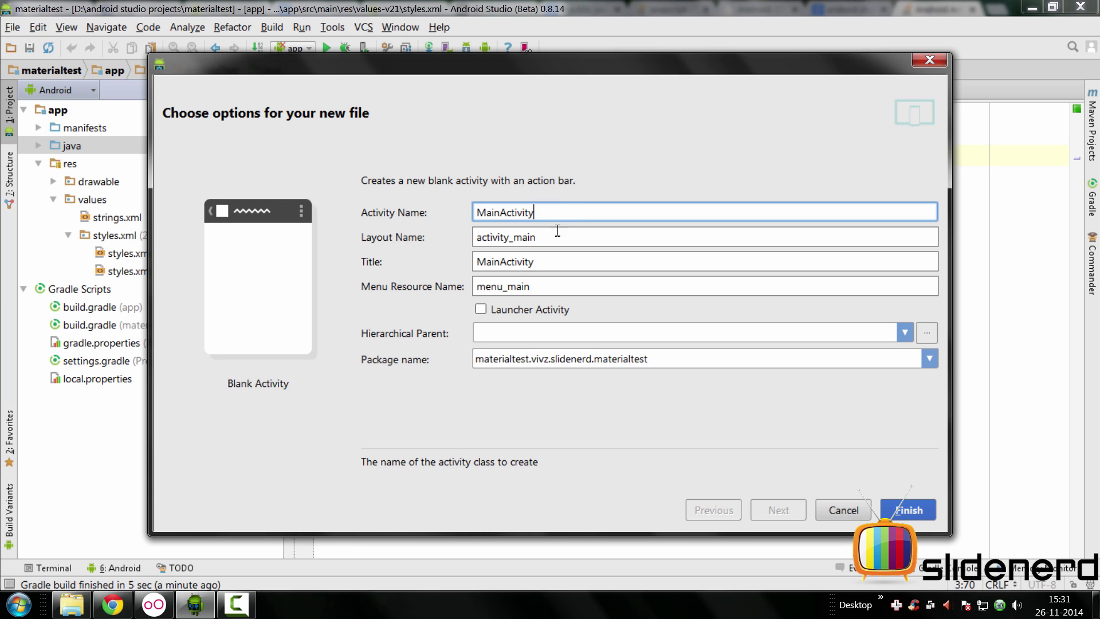
click(565, 239)
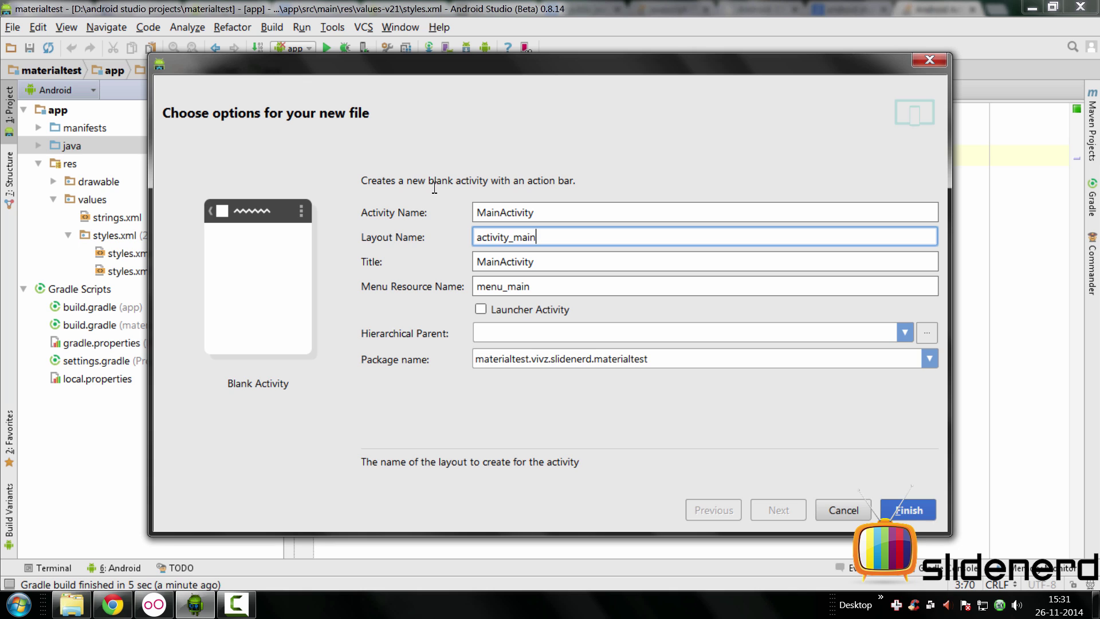
click(554, 286)
click(481, 310)
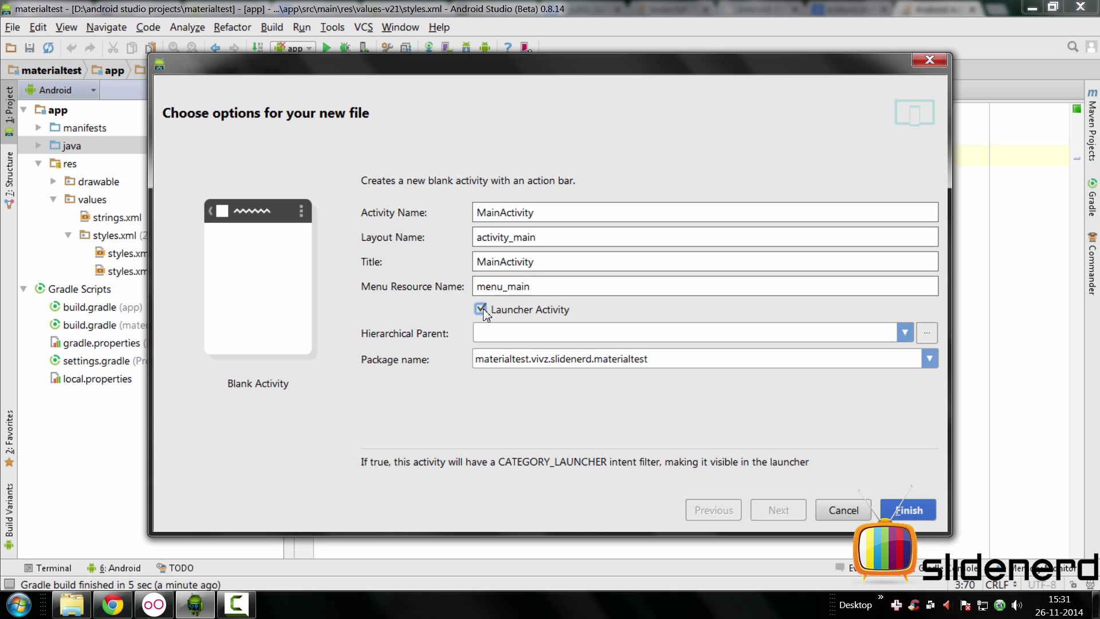
click(908, 511)
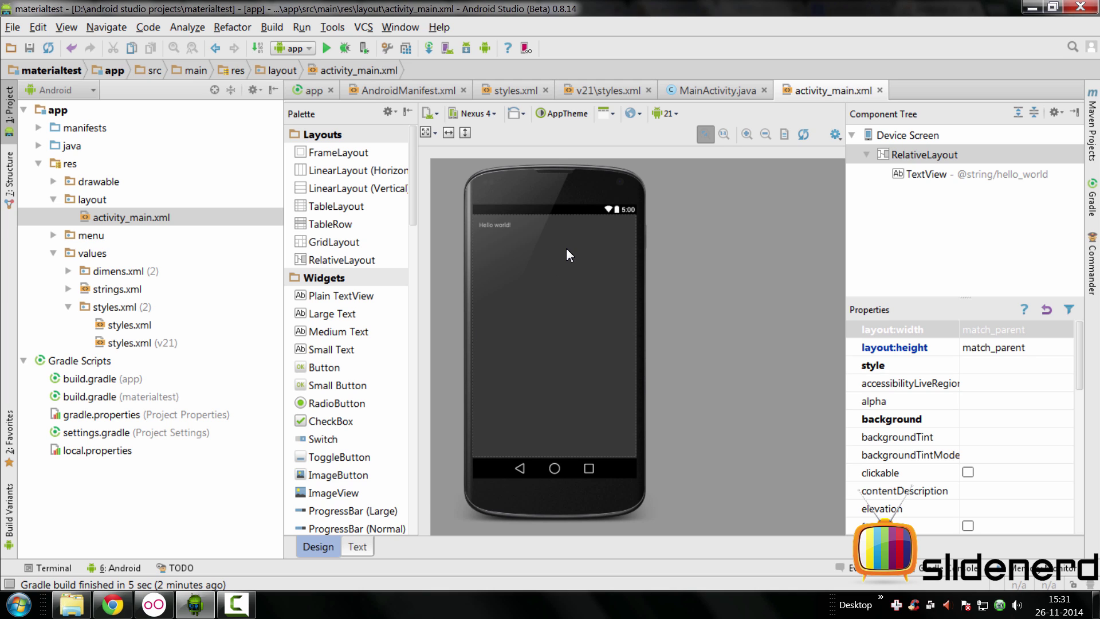
- Run the materialtest app module on the Genymotion device
click(70, 112)
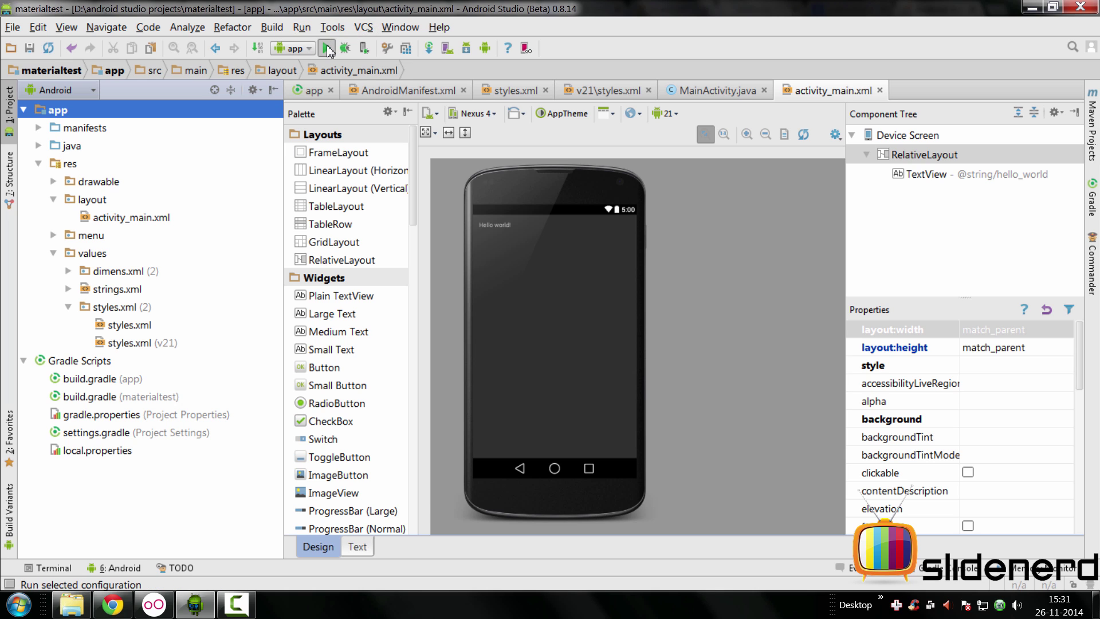
click(329, 49)
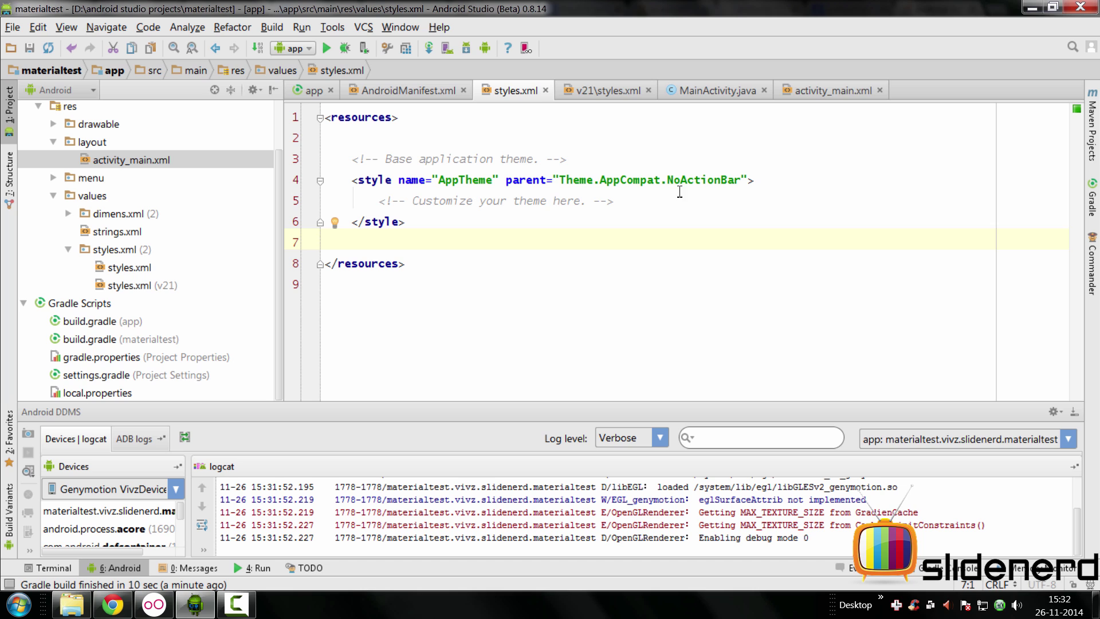
- Change the styles.xml AppTheme parent from NoActionBar to Theme.AppCompat.Light
drag(668, 180, 741, 180)
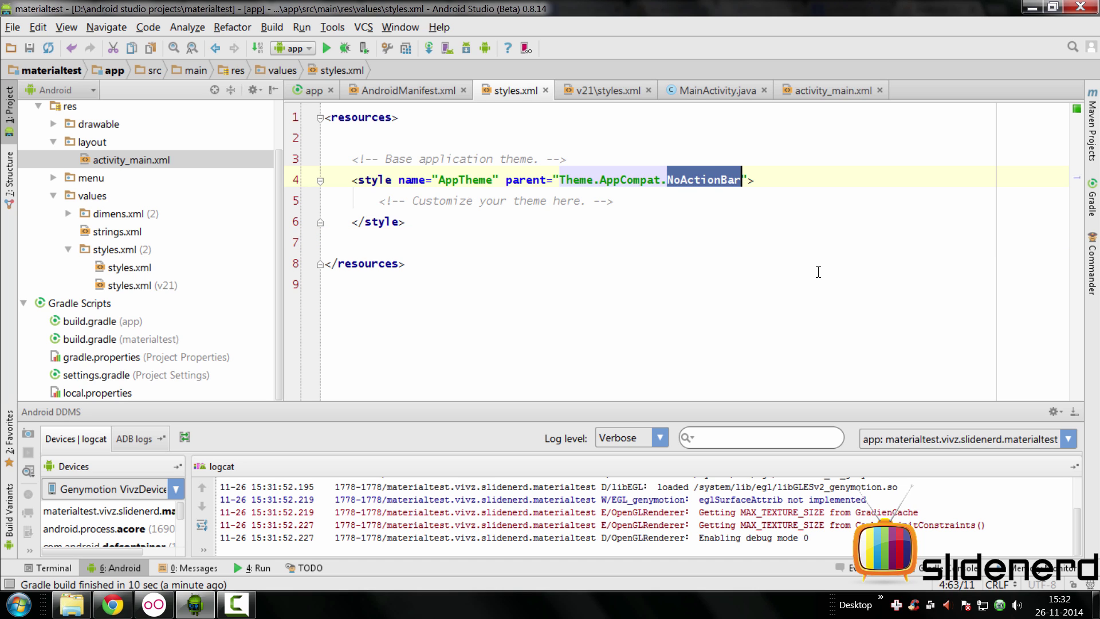
key(BackSpace)
key(BackSpace)
text(.)
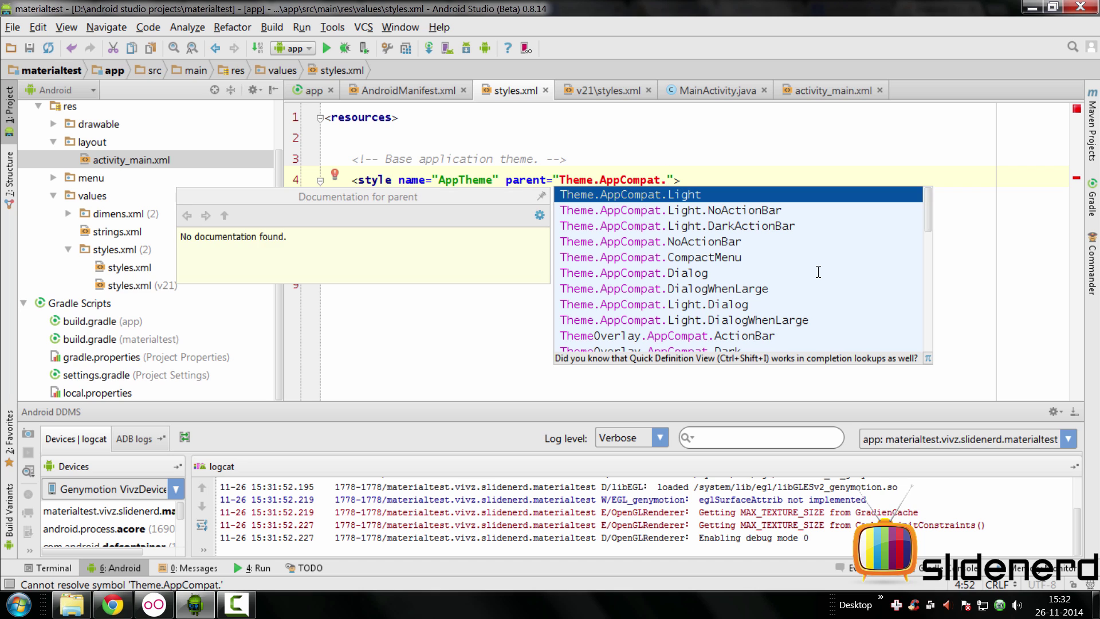
key(Return)
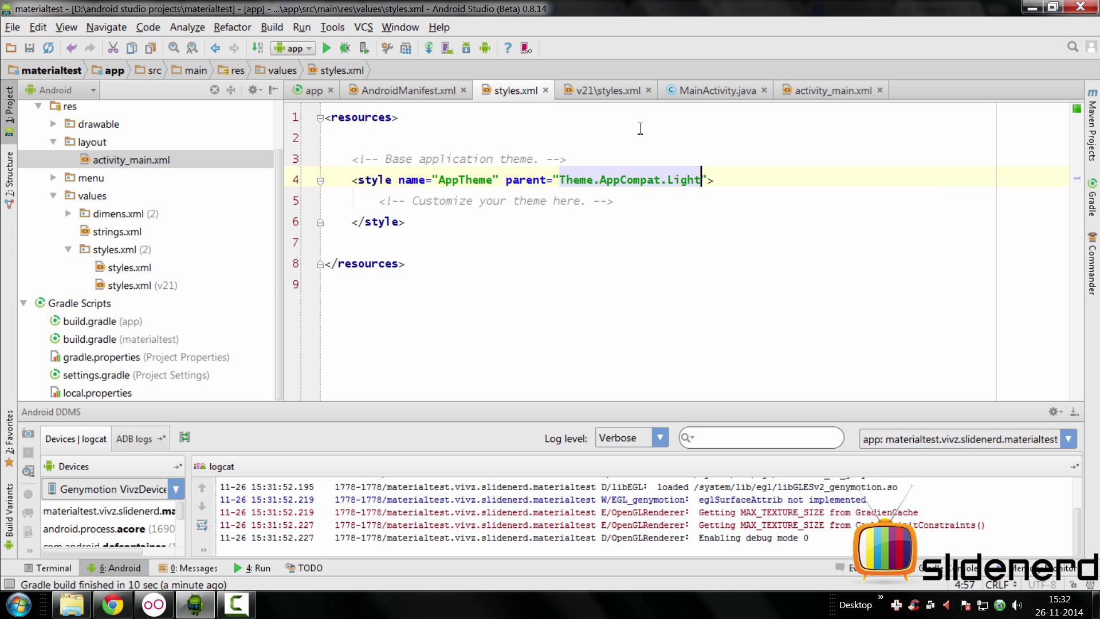
- Set the v21 AppTheme parent to android:Theme.Material.Light and collapse the log panel
click(609, 90)
click(779, 158)
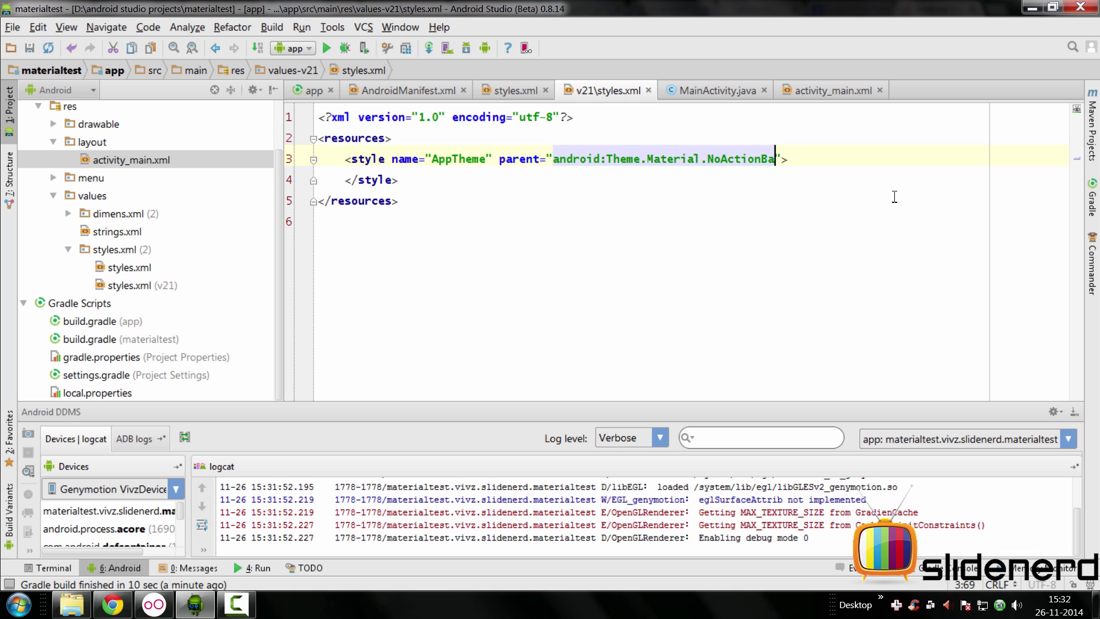
key(BackSpace)
key(BackSpace)
key(BackSpace)
key(ctrl+space)
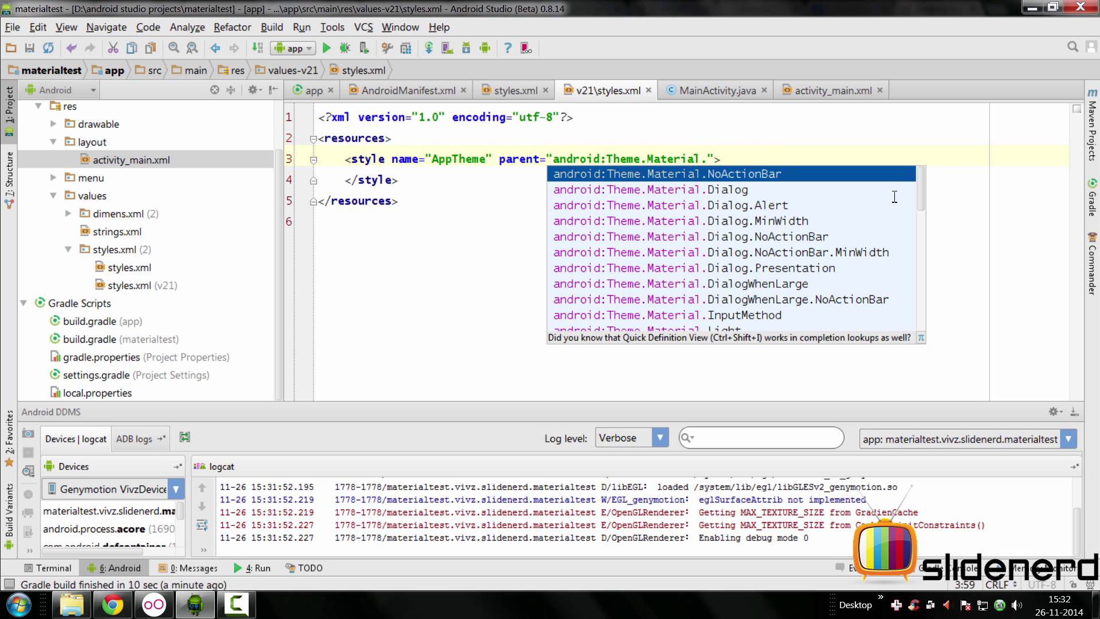
text(Lig)
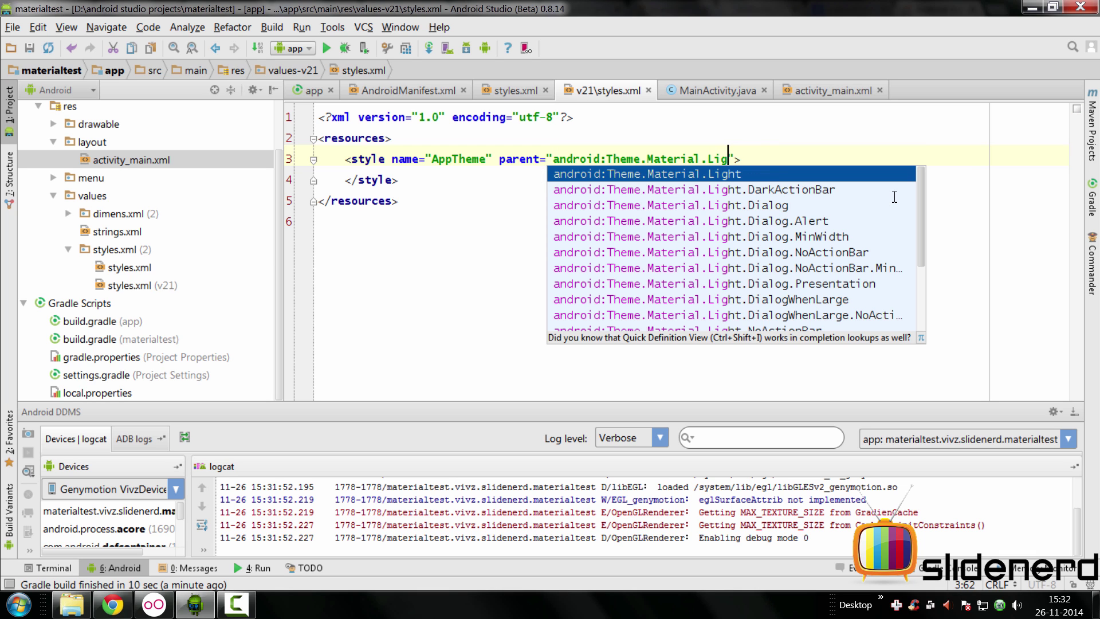
key(Return)
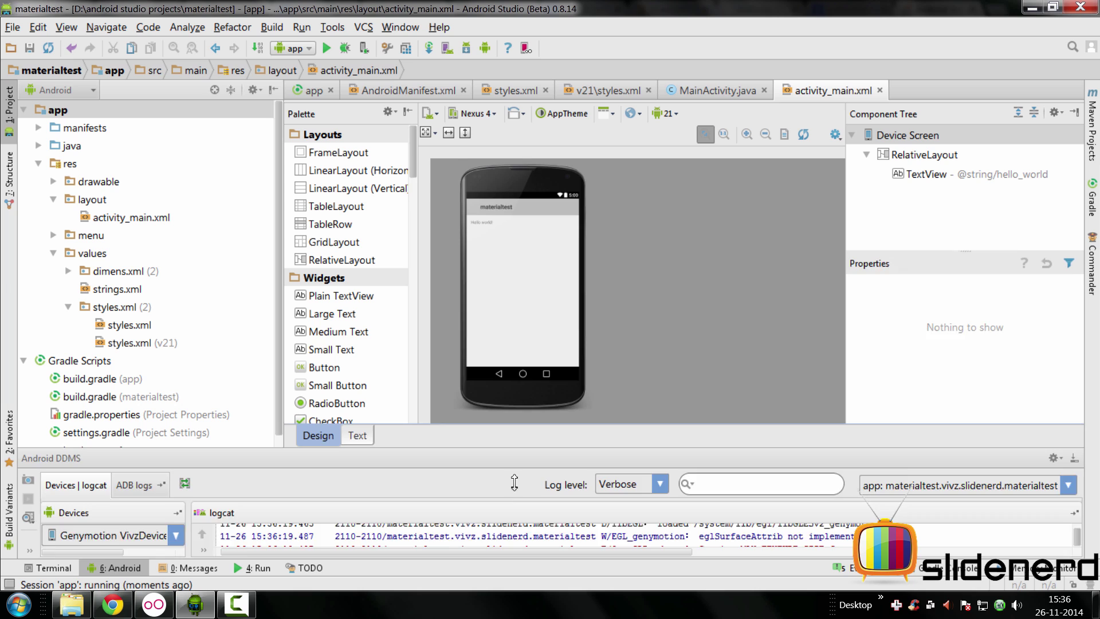
drag(533, 402, 533, 551)
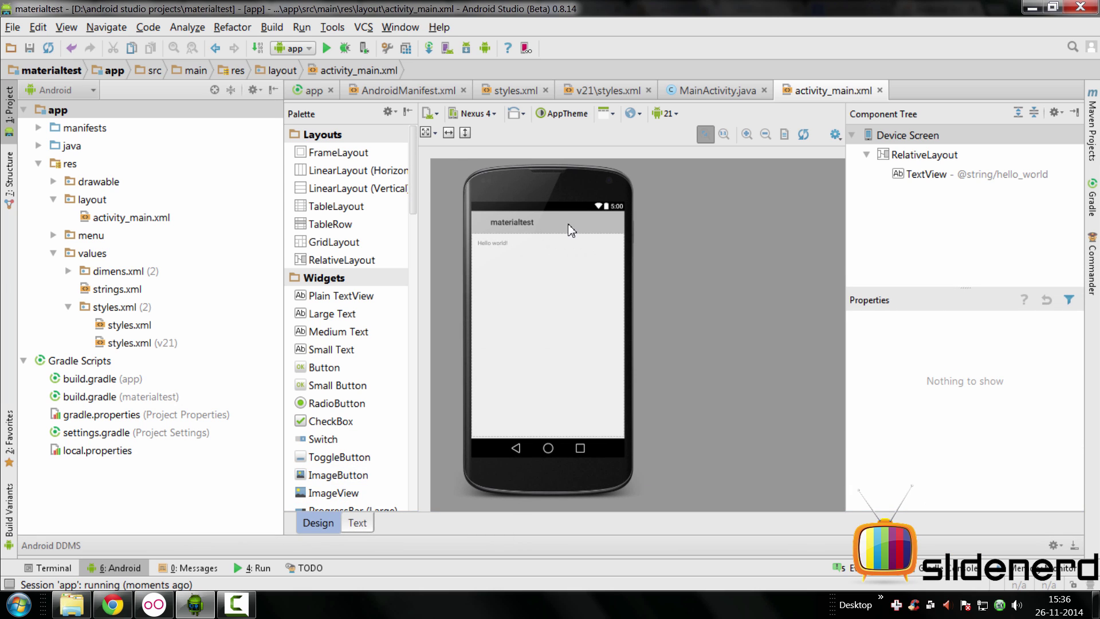
click(128, 113)
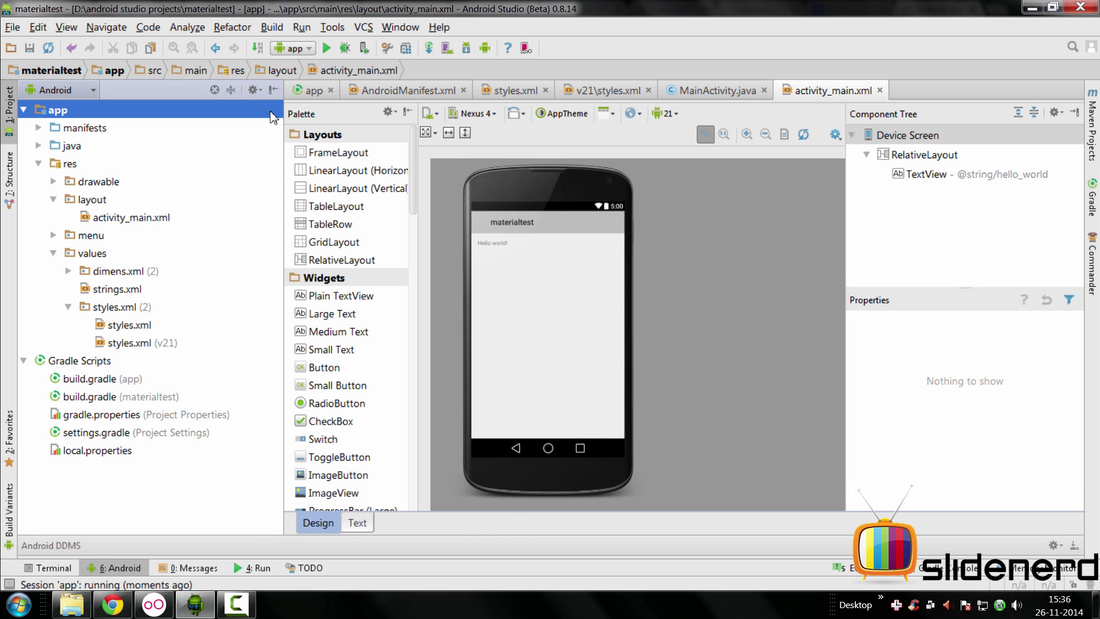
- Rerun the updated app, view it in the Genymotion emulator, then hide the emulator
click(327, 49)
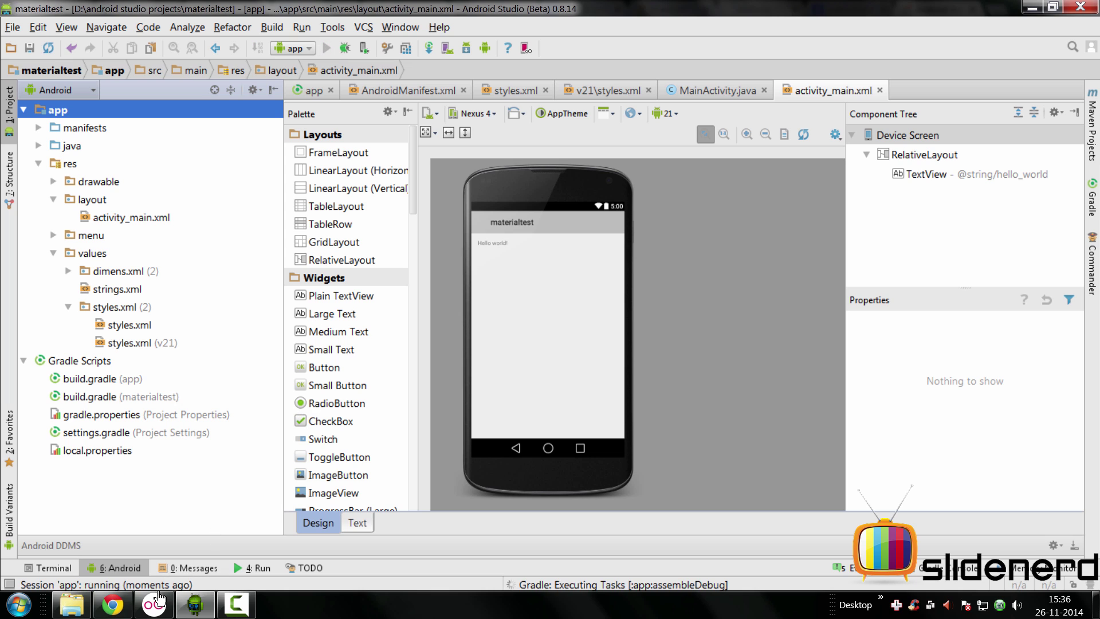
click(155, 604)
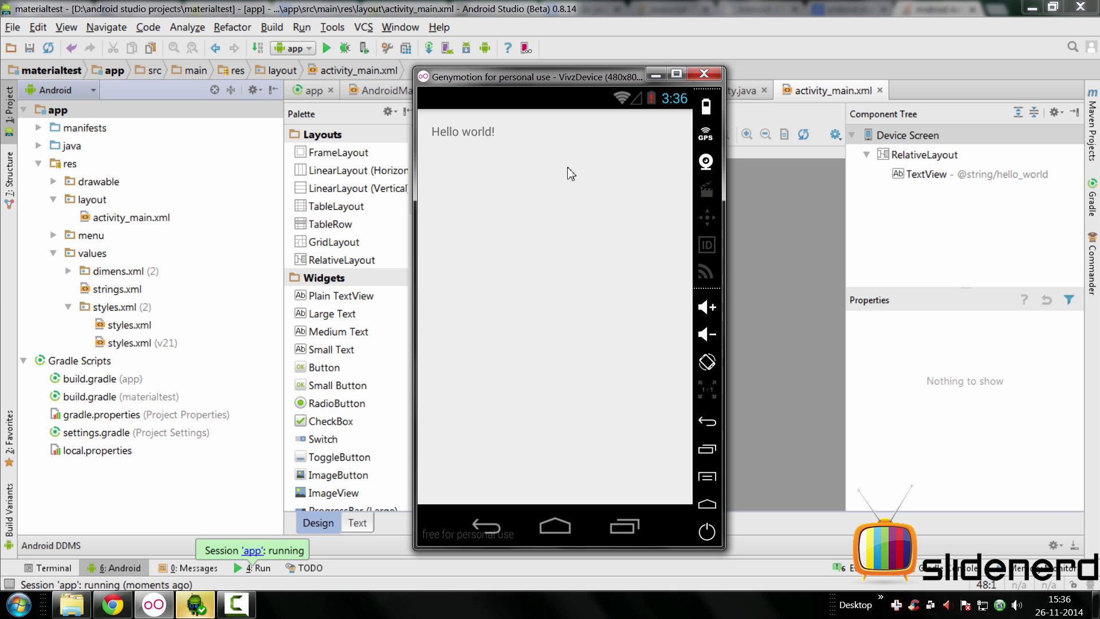
key(alt+Tab)
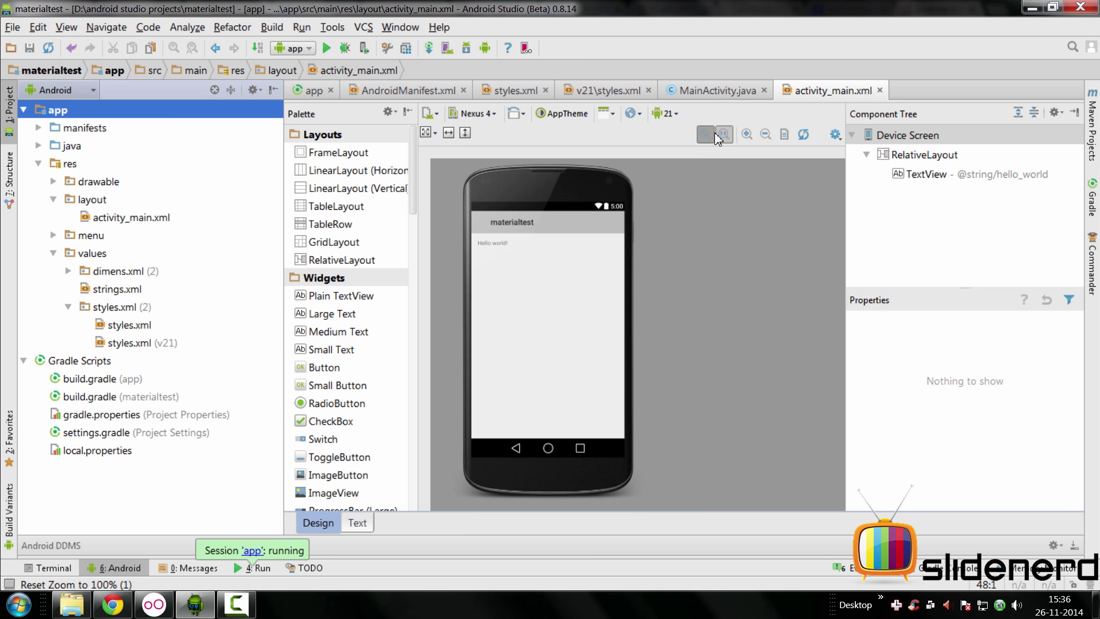
- Change MainActivity's superclass from Activity to ActionBarActivity, adding its support-library import
click(717, 90)
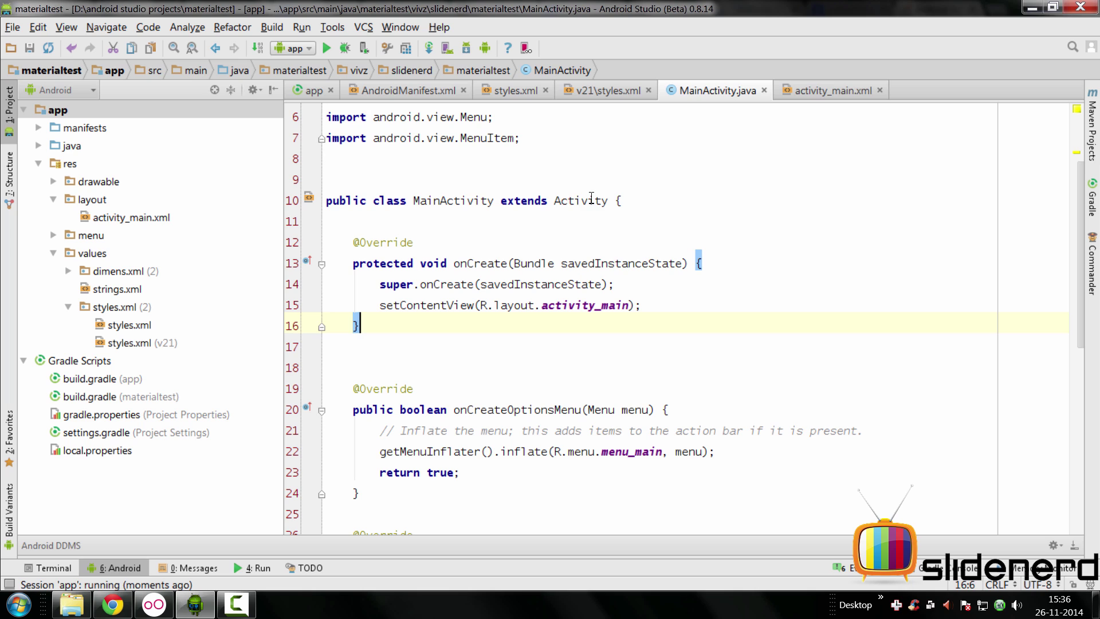
drag(555, 203, 607, 200)
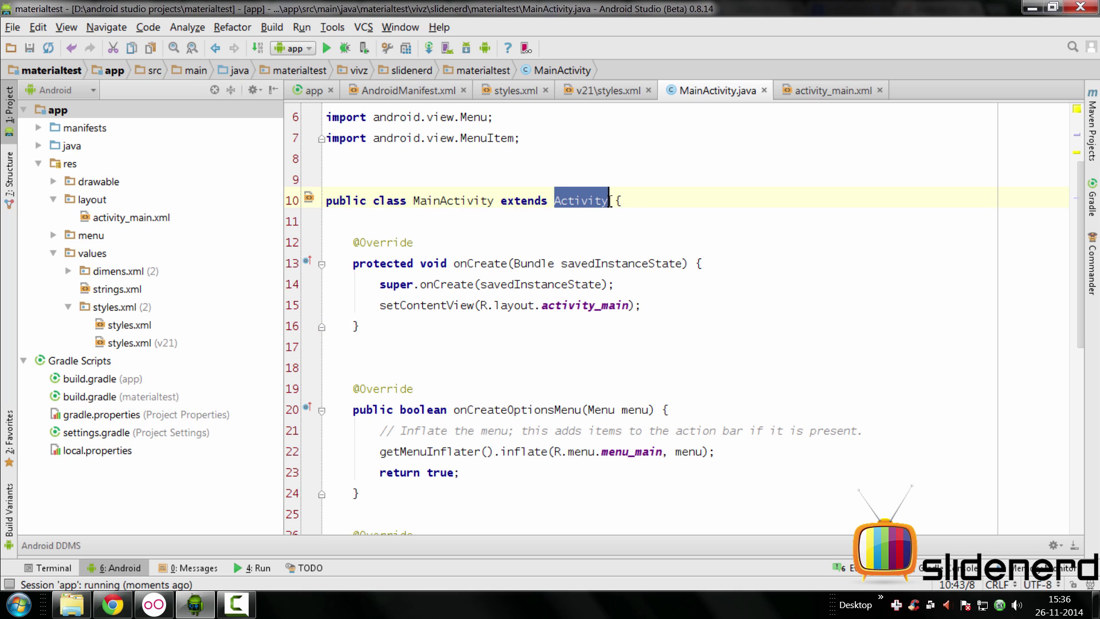
drag(417, 200, 483, 200)
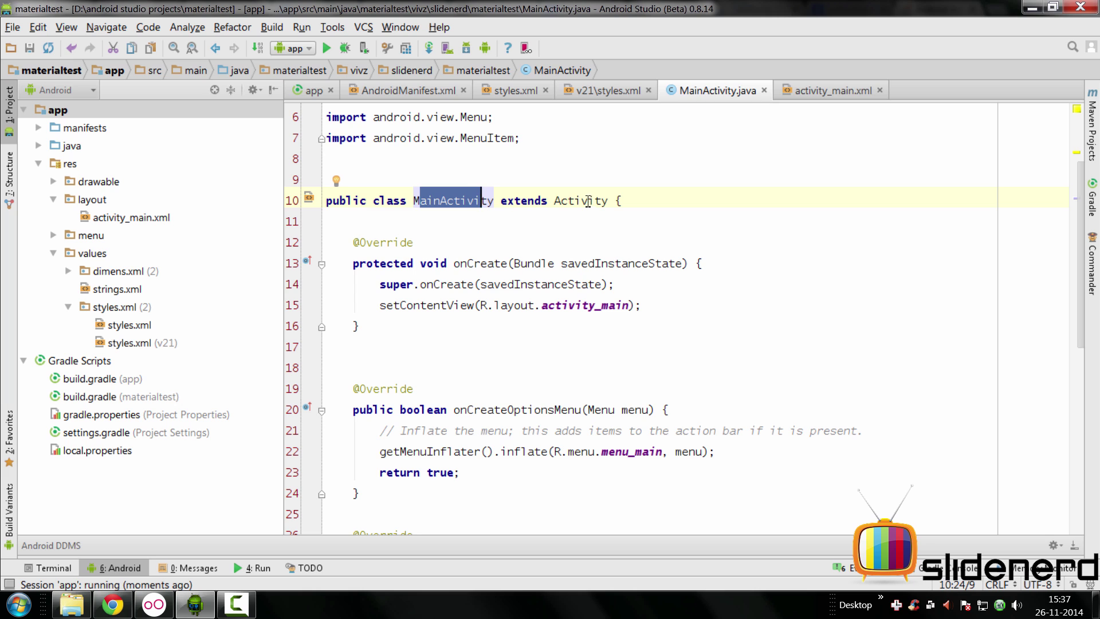
click(554, 200)
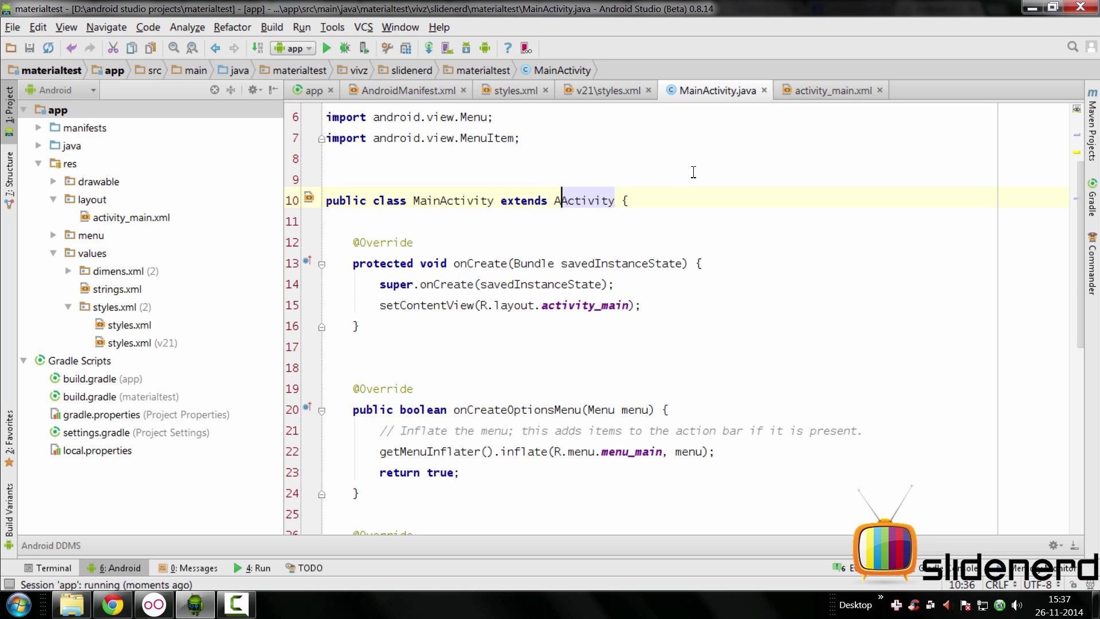
text(Actionbar)
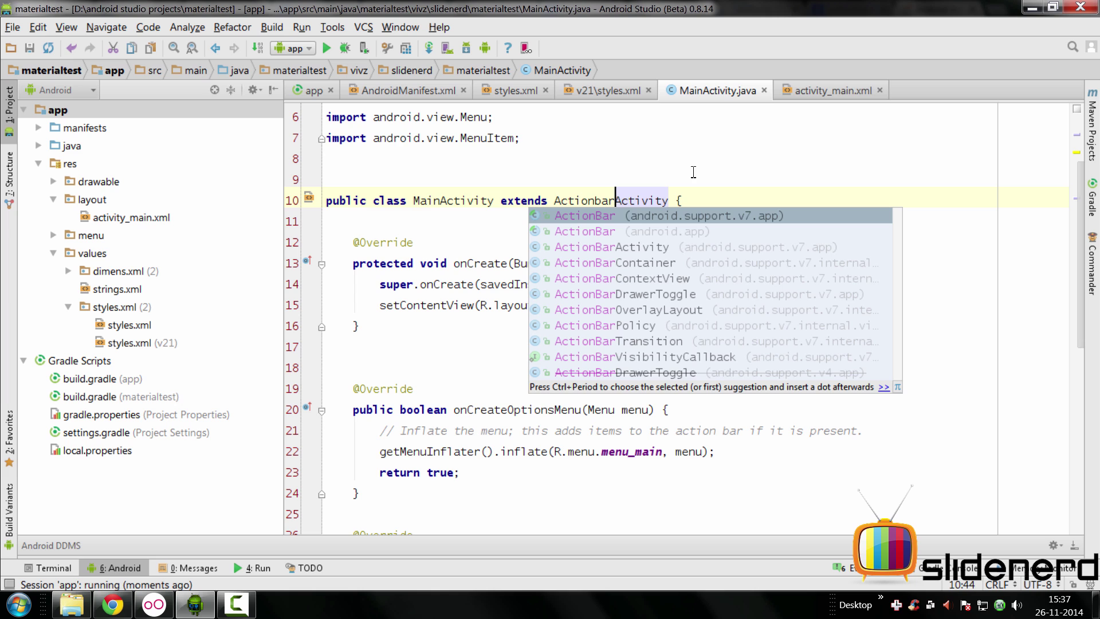
key(Left)
key(Left)
key(BackSpace)
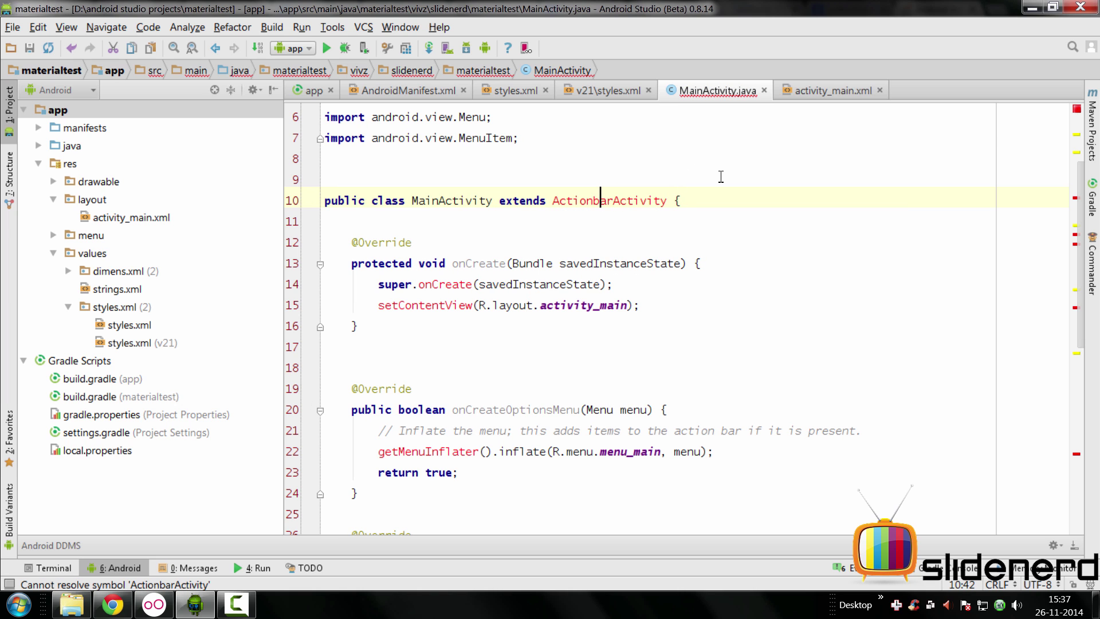
text(b)
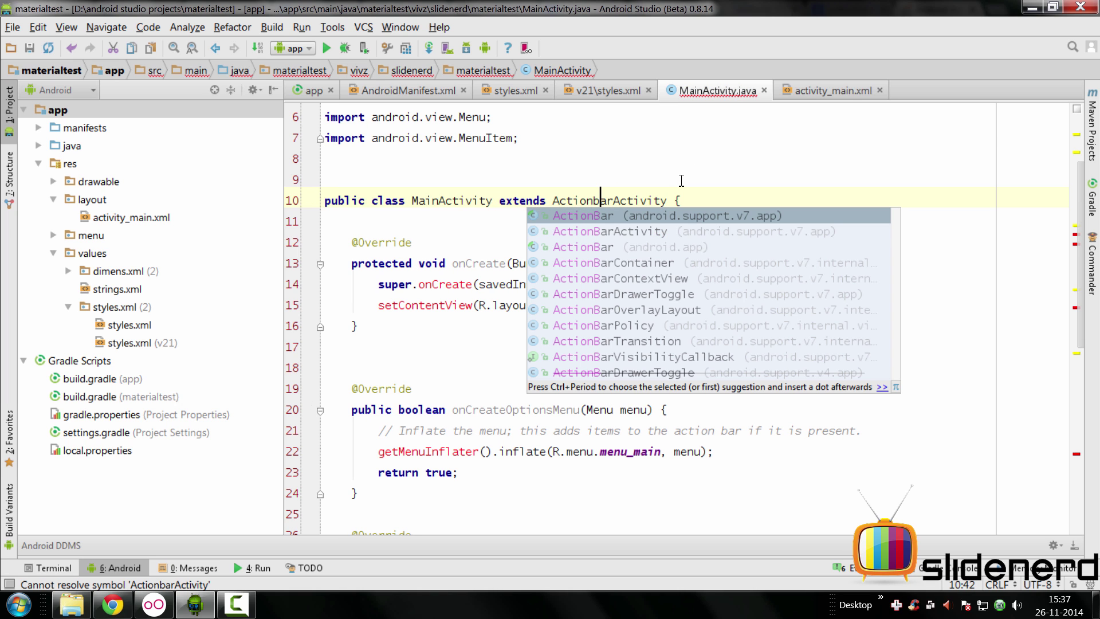
key(Down)
key(Return)
scroll(550, 258, up, 3)
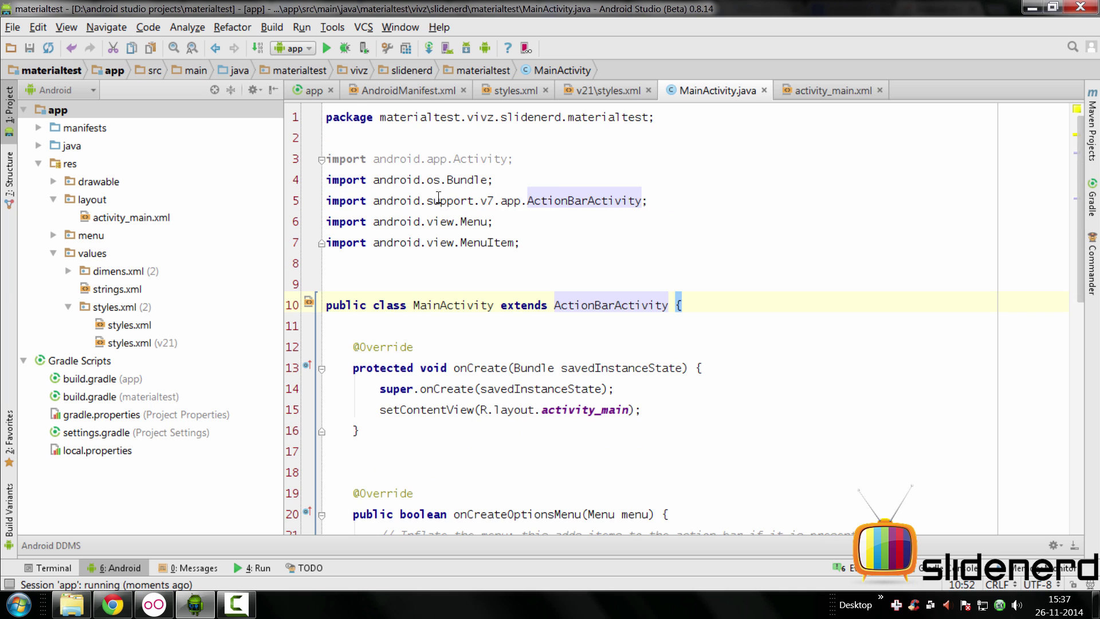
- Run the app in Genymotion, then open and dismiss its Settings options menu
click(86, 118)
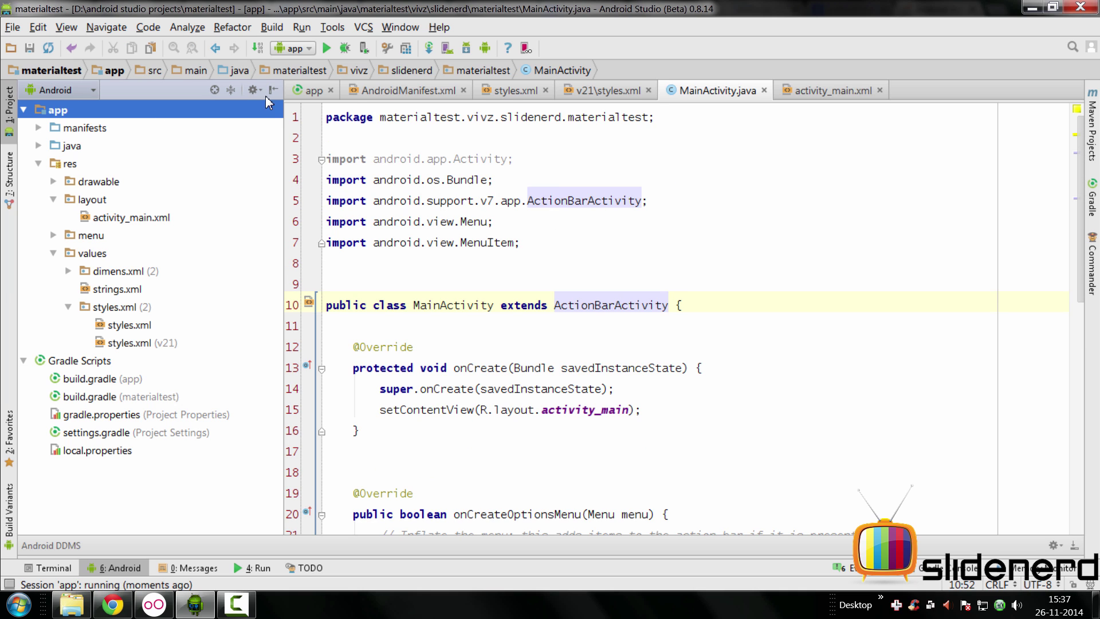
click(326, 48)
click(156, 604)
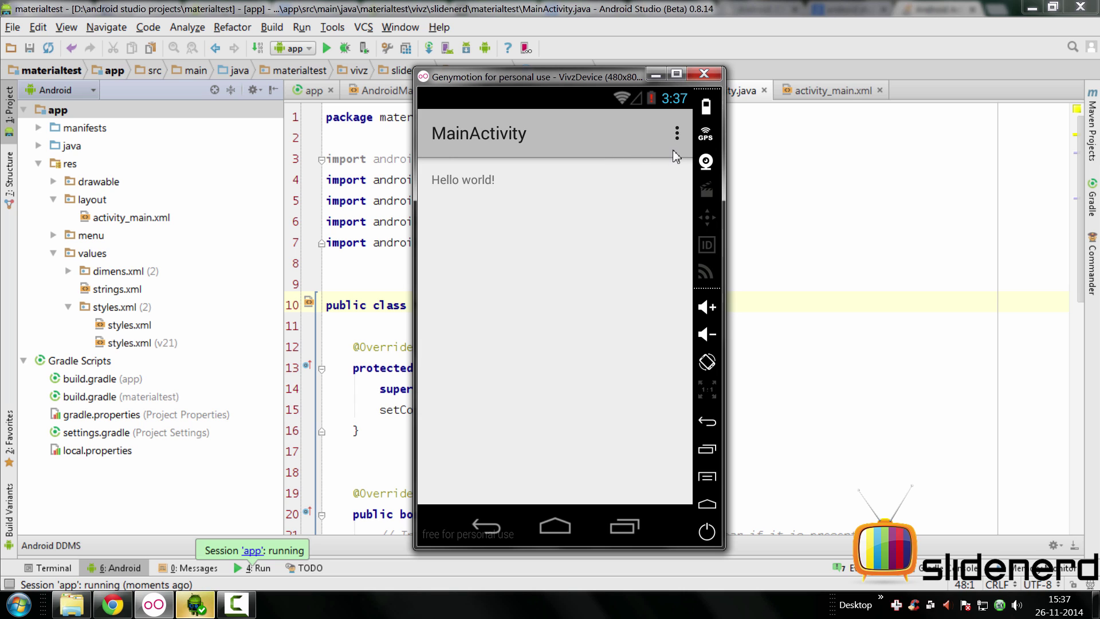
click(678, 136)
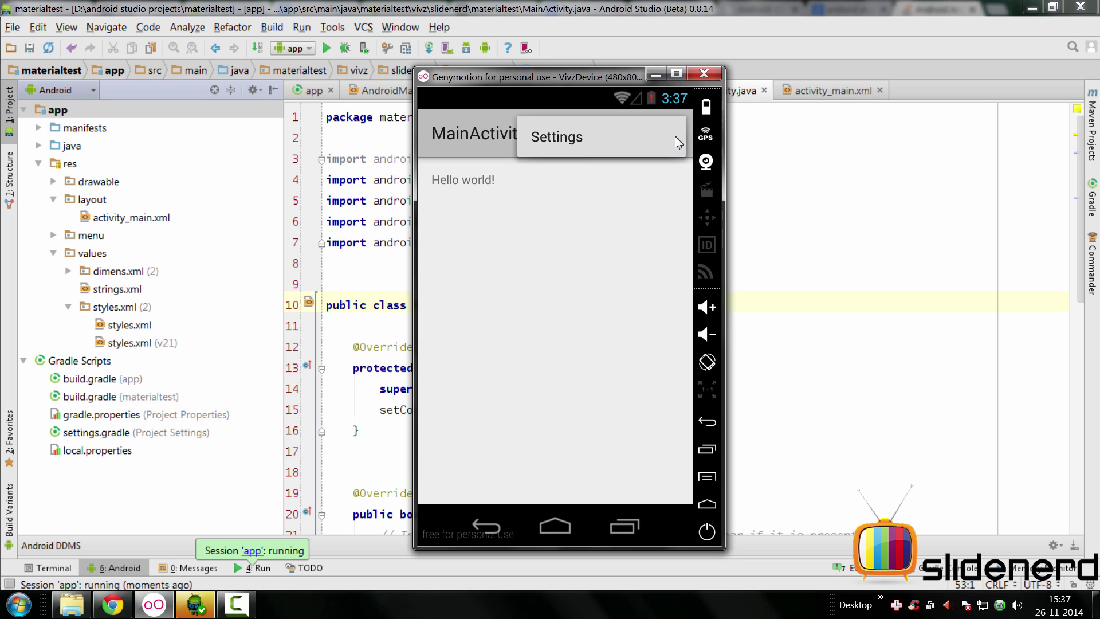
click(666, 221)
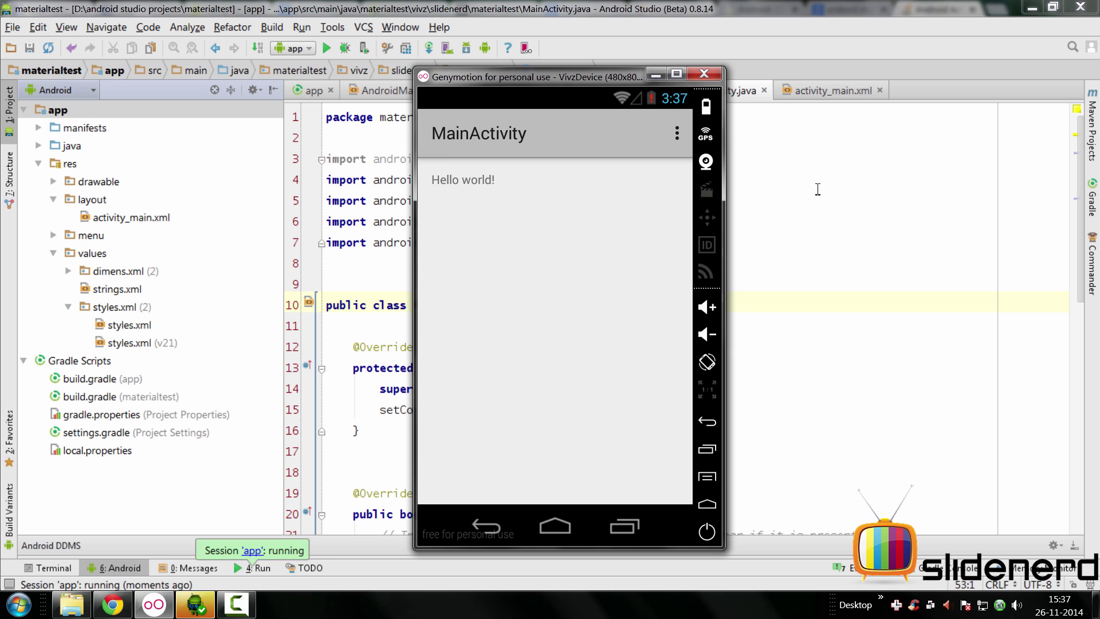
- Remove .Light in styles.xml so the AppTheme parent is Theme.AppCompat
click(815, 189)
click(516, 90)
click(702, 180)
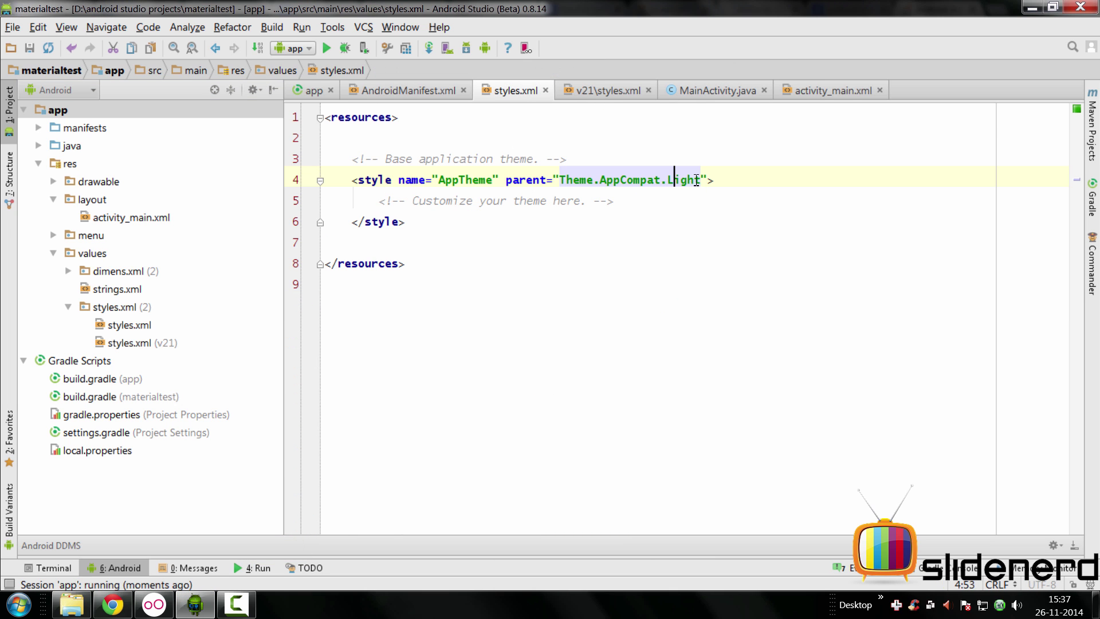
key(BackSpace)
key(BackSpace)
key(BackSpace)
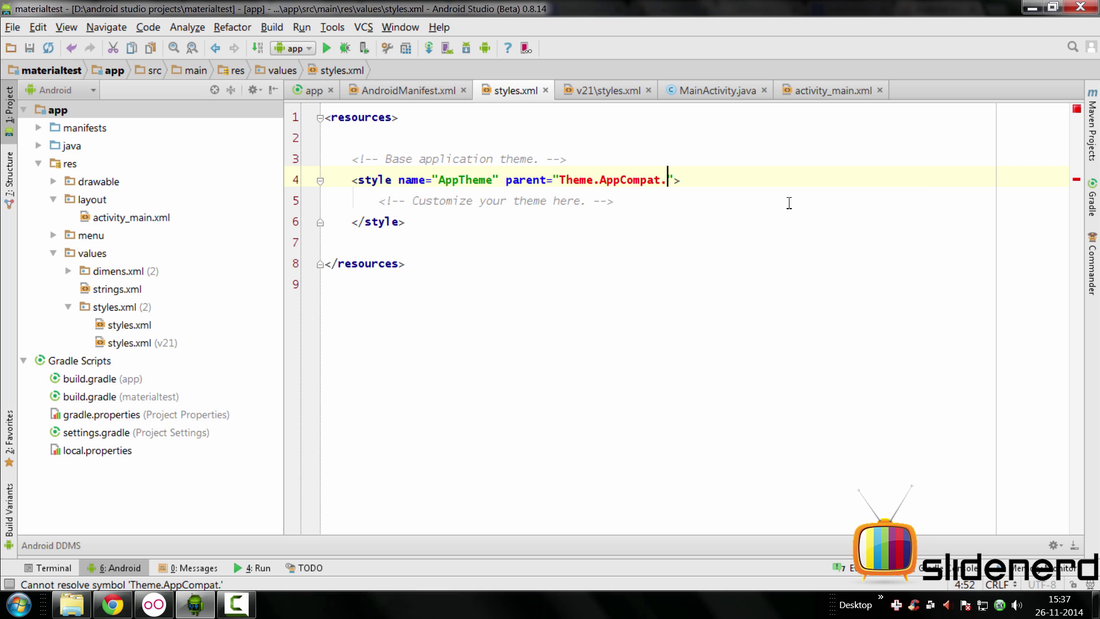
text(Dar)
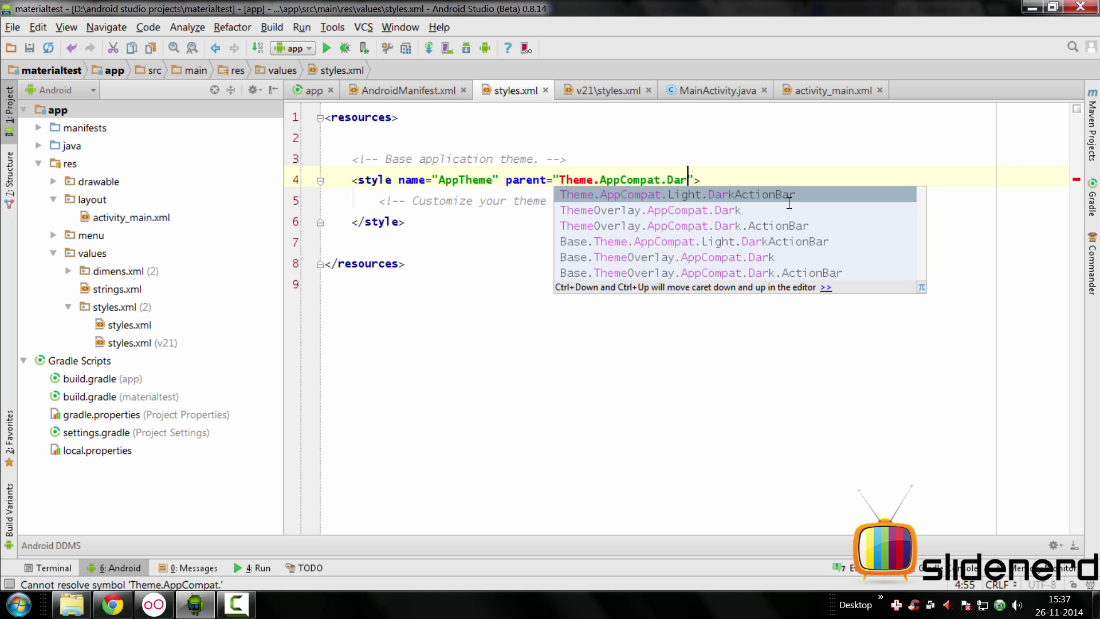
key(Down)
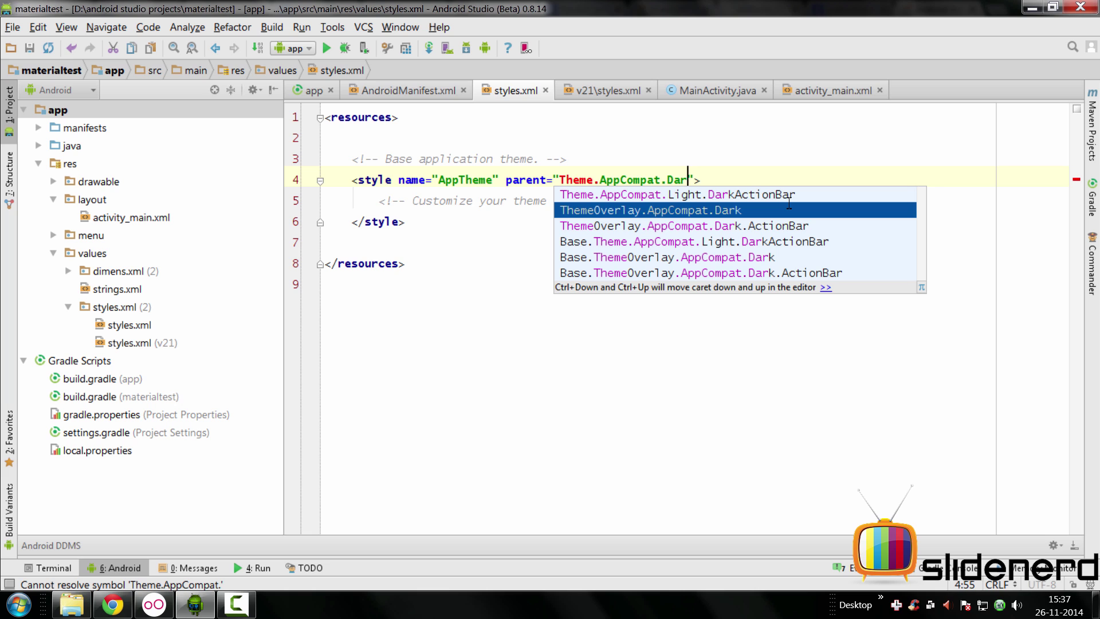
key(BackSpace)
key(BackSpace)
key(BackSpace)
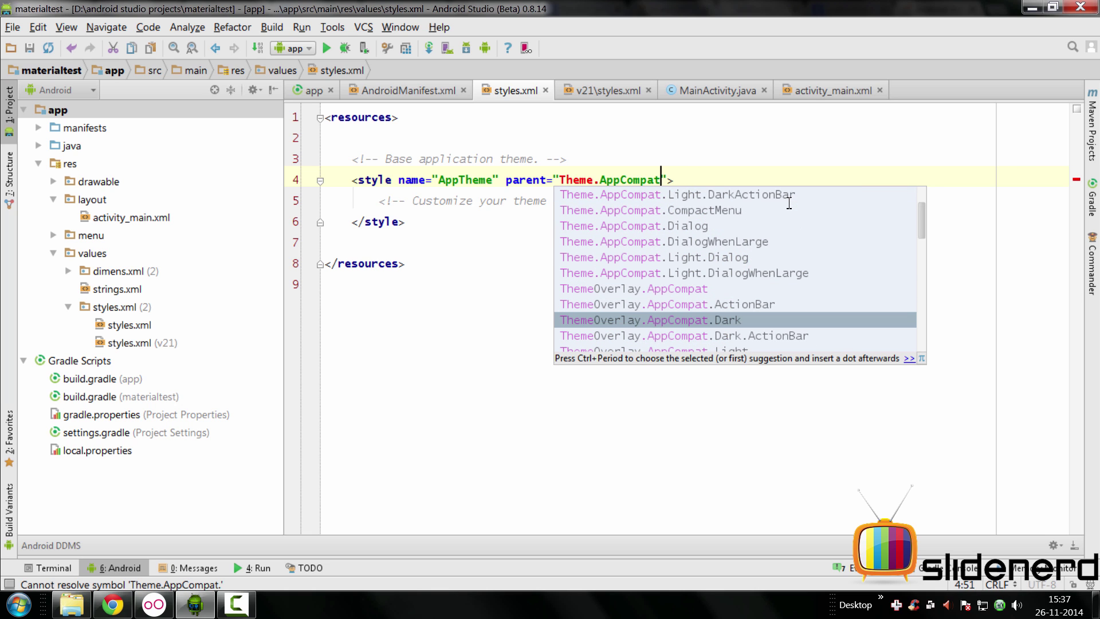
click(718, 158)
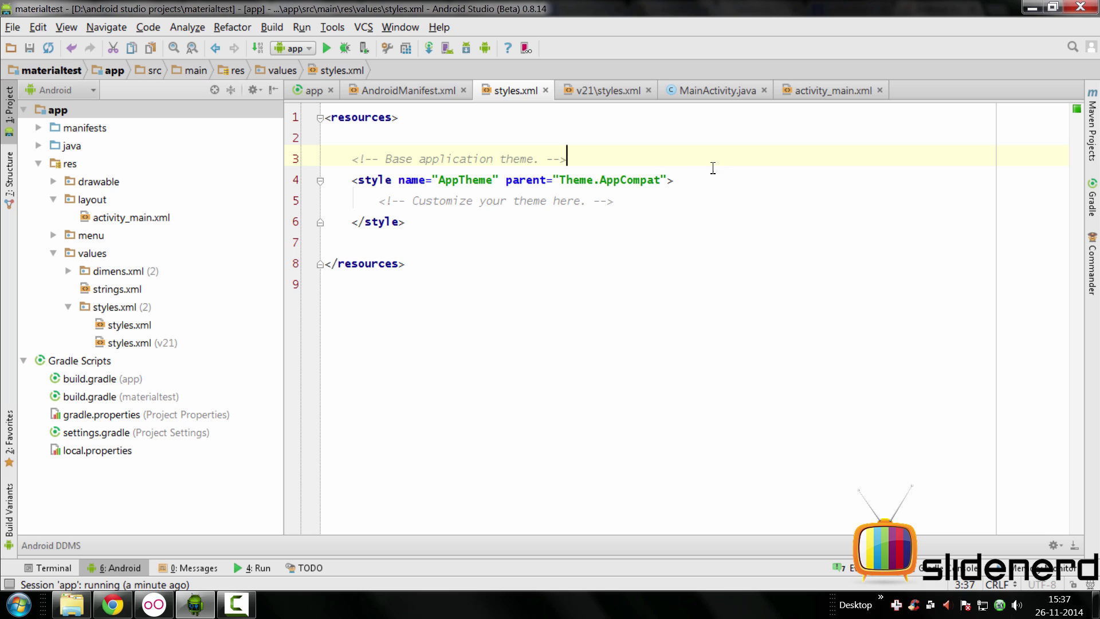
drag(561, 182, 669, 182)
click(668, 204)
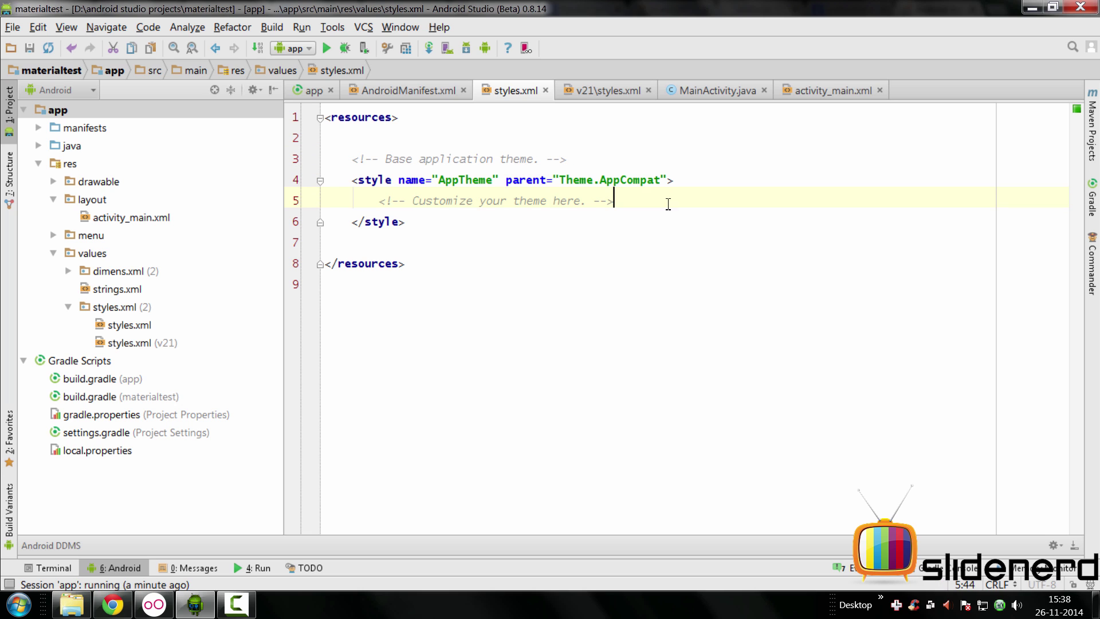
- Change the v21 parent to android:Theme.Material and return to the activity_main layout preview
click(609, 90)
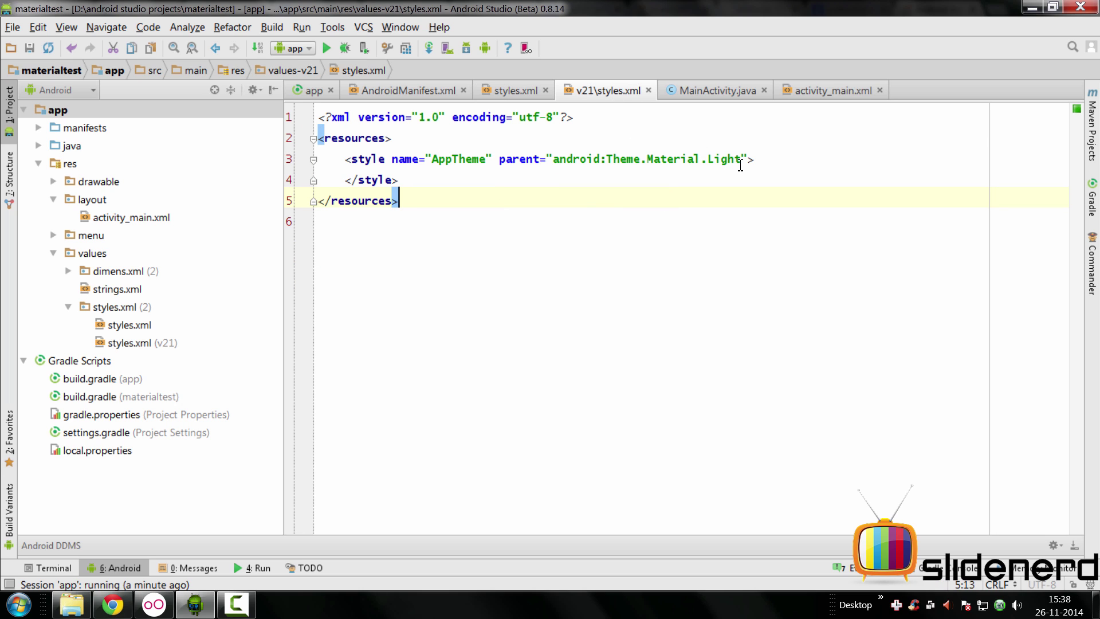
drag(741, 160, 703, 159)
key(Delete)
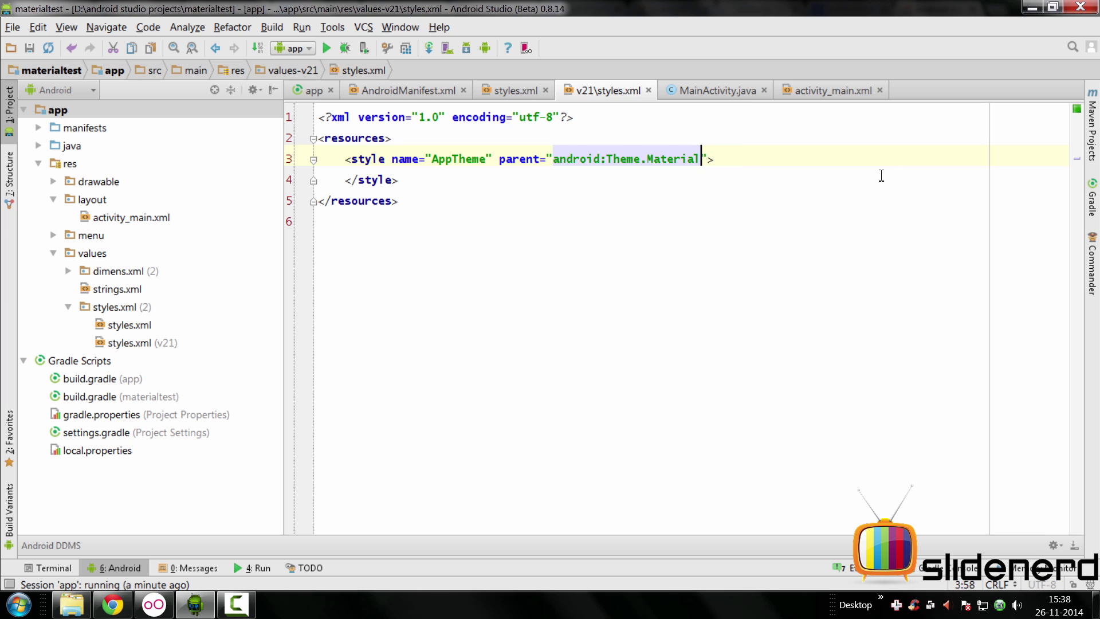
click(847, 91)
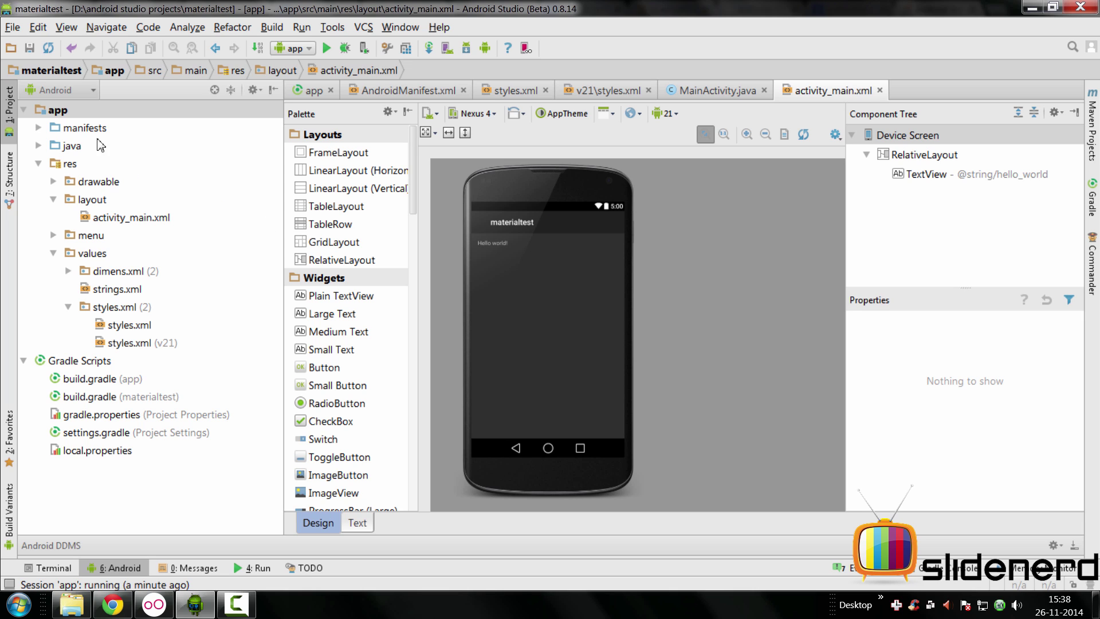
click(79, 113)
- Run the dark-themed app, view it in Genymotion, then hide the emulator
click(325, 49)
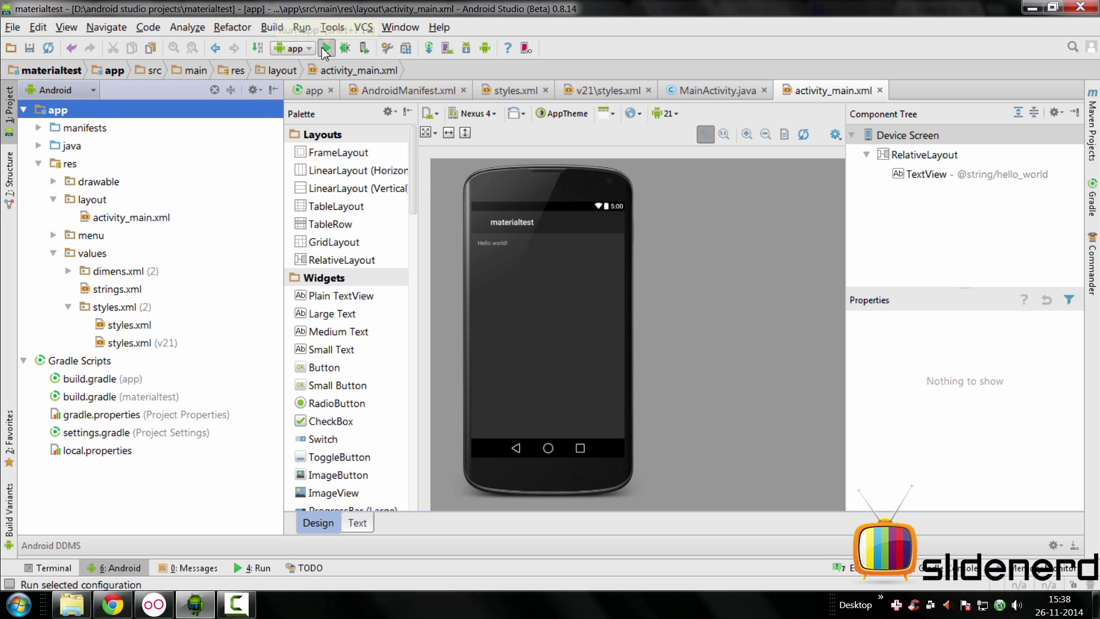
click(194, 605)
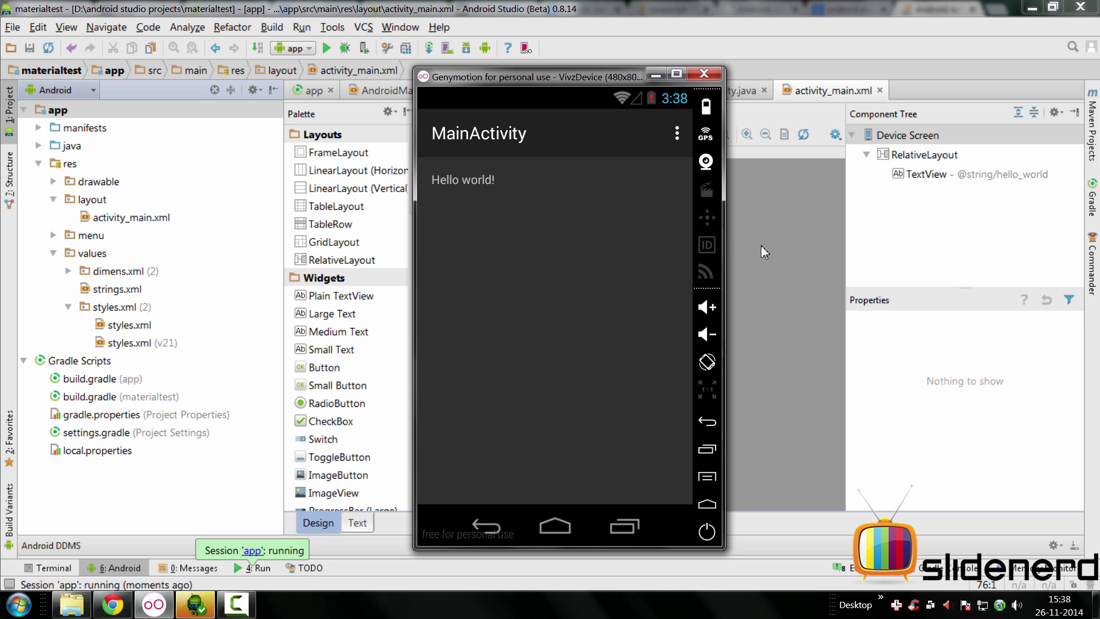
key(alt+Tab)
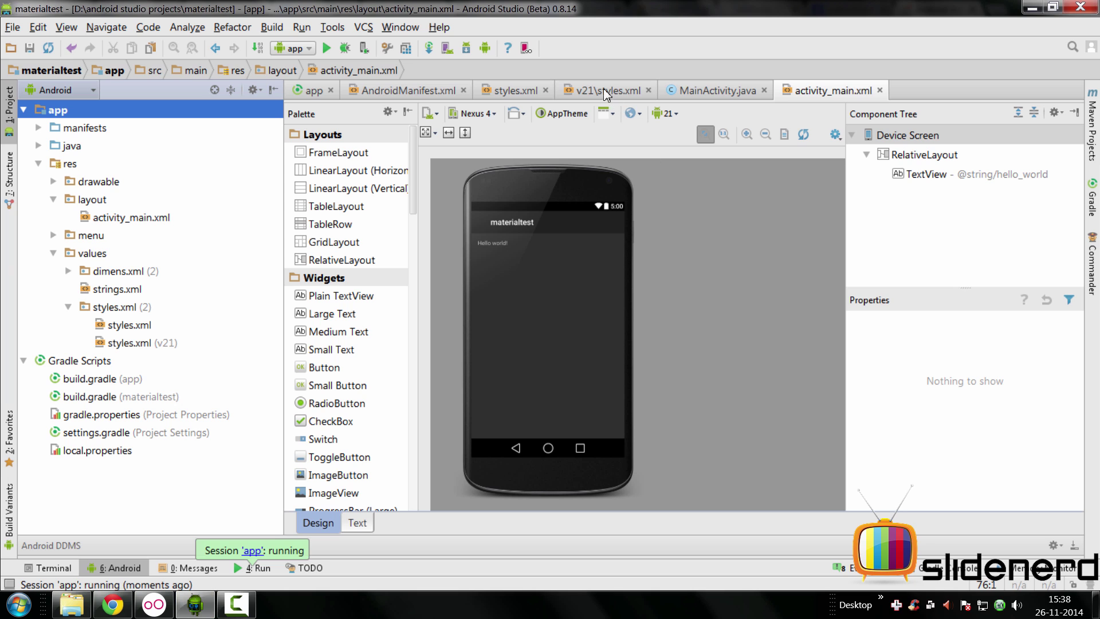
- Set the styles.xml parent to Theme.AppCompat.Light.DarkActionBar via code completion
click(516, 91)
click(662, 180)
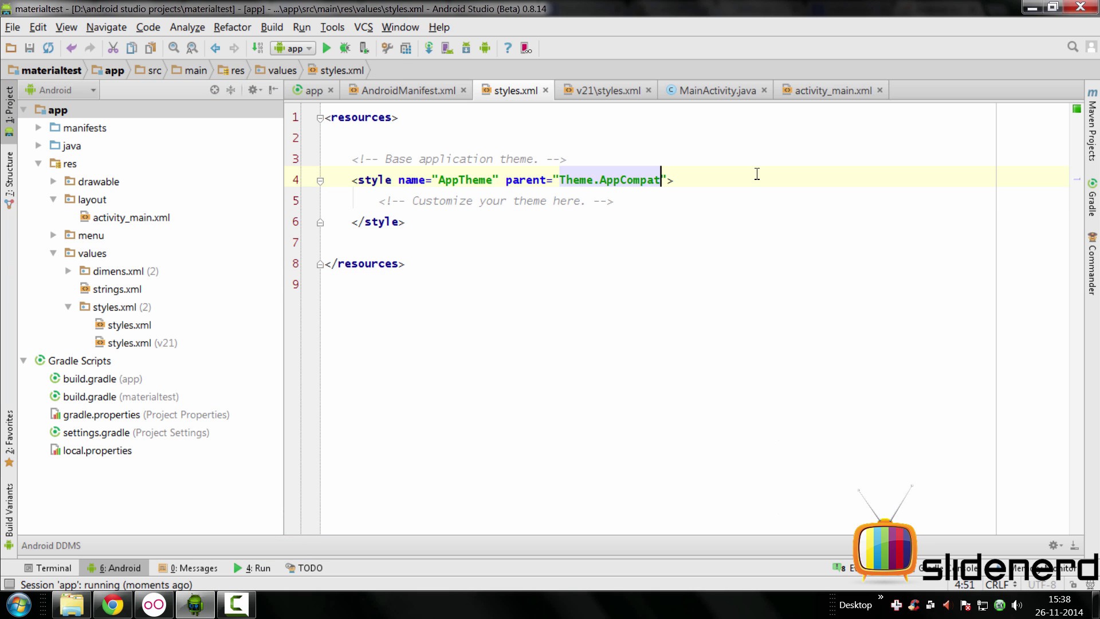
key(ctrl+space)
key(Down)
key(Down)
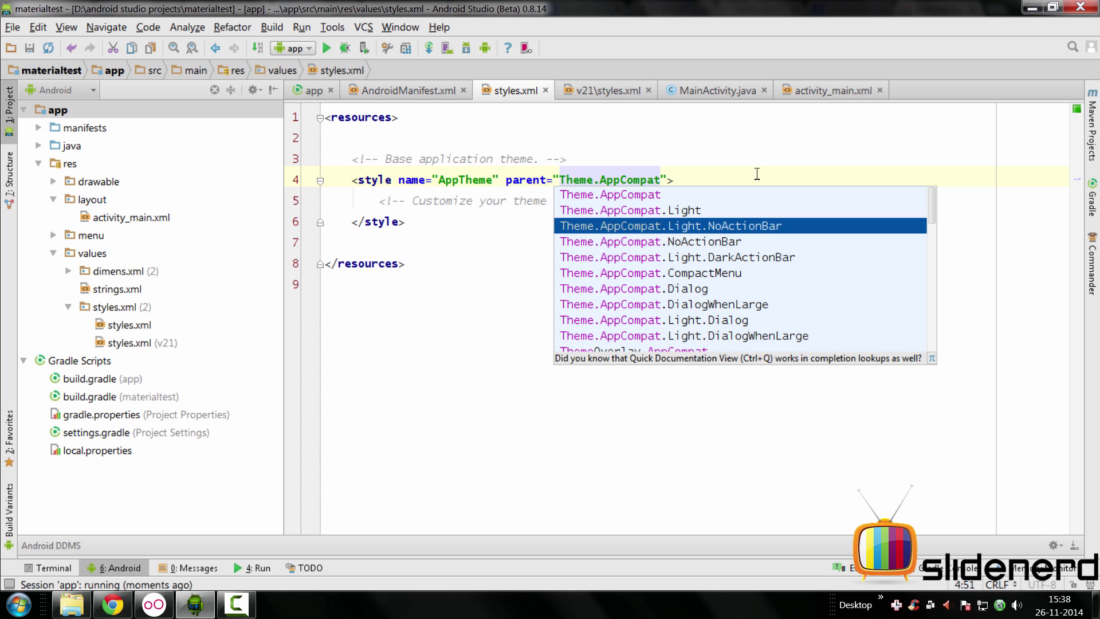
key(Down)
key(Down)
key(Return)
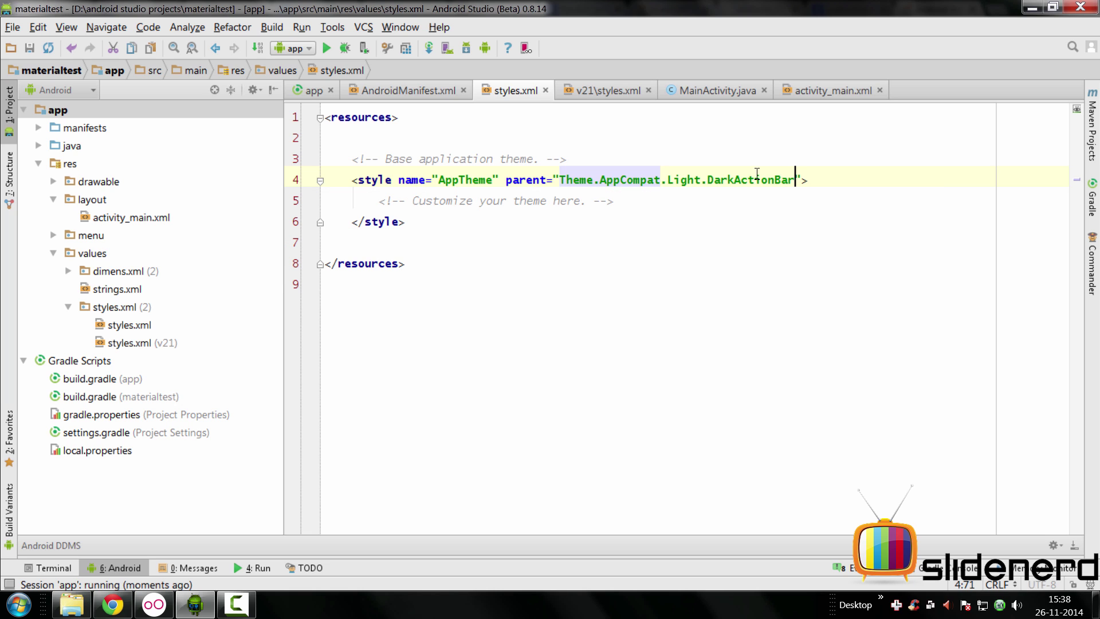
- Set the v21 parent to android:Theme.Material.Light.DarkActionBar and select the app module
click(610, 90)
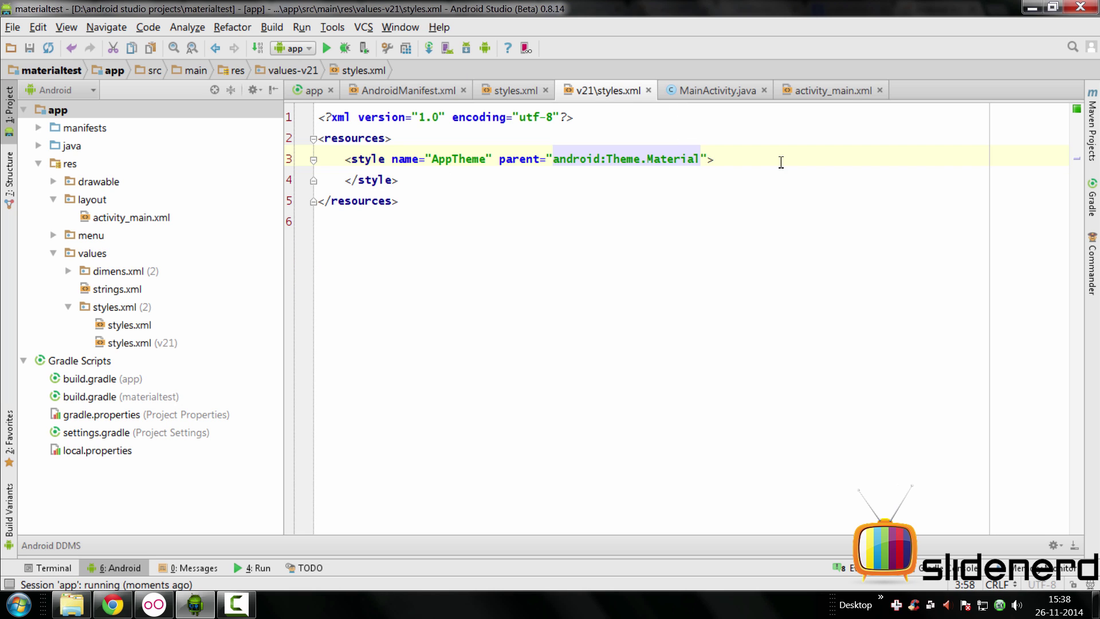
key(ctrl+space)
key(Down)
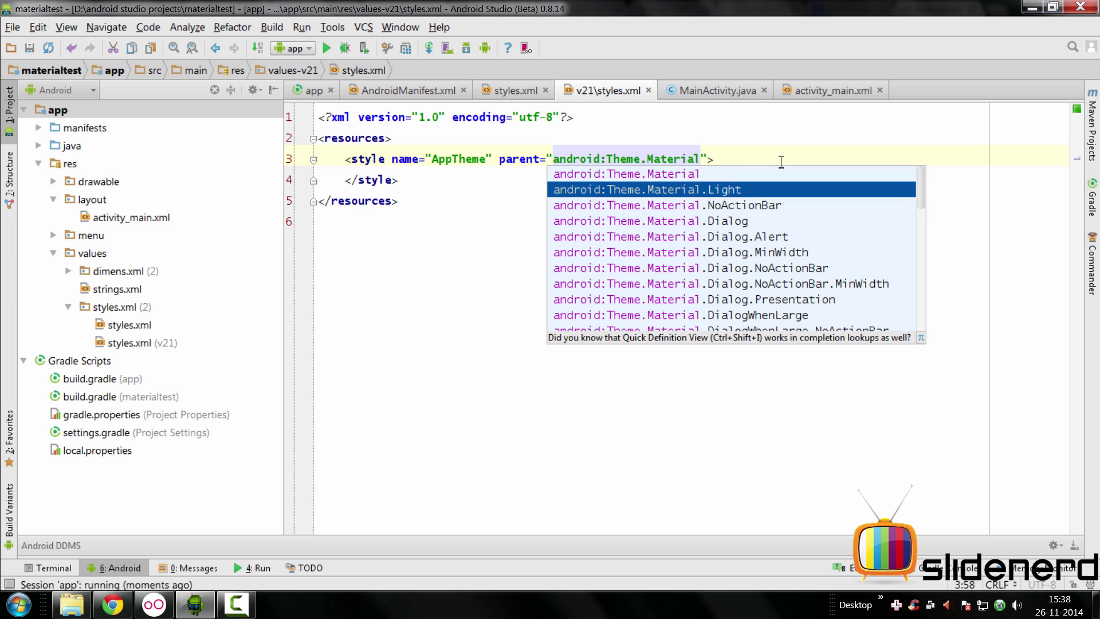
text(.Dar)
key(Return)
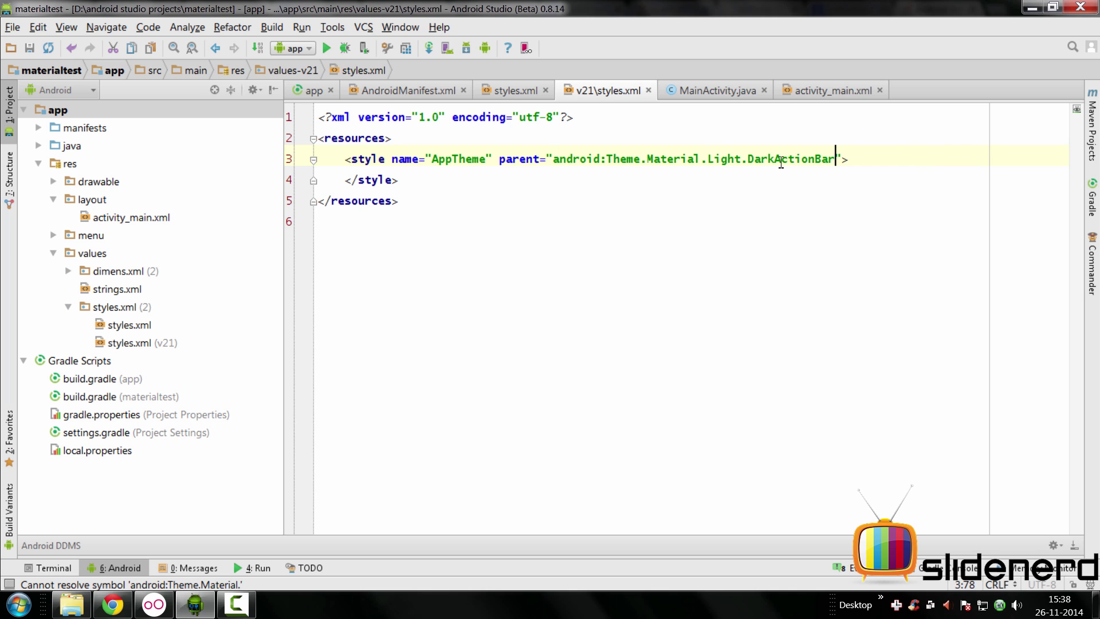
click(67, 112)
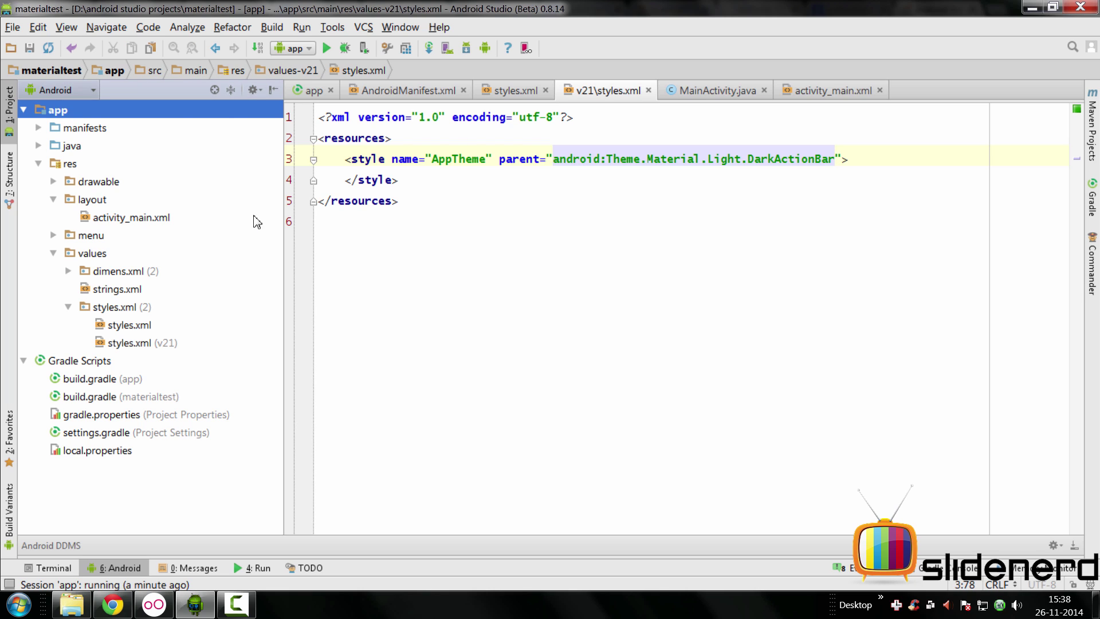
- Run the app and view it in Genymotion with a dark action bar over a light background
click(326, 47)
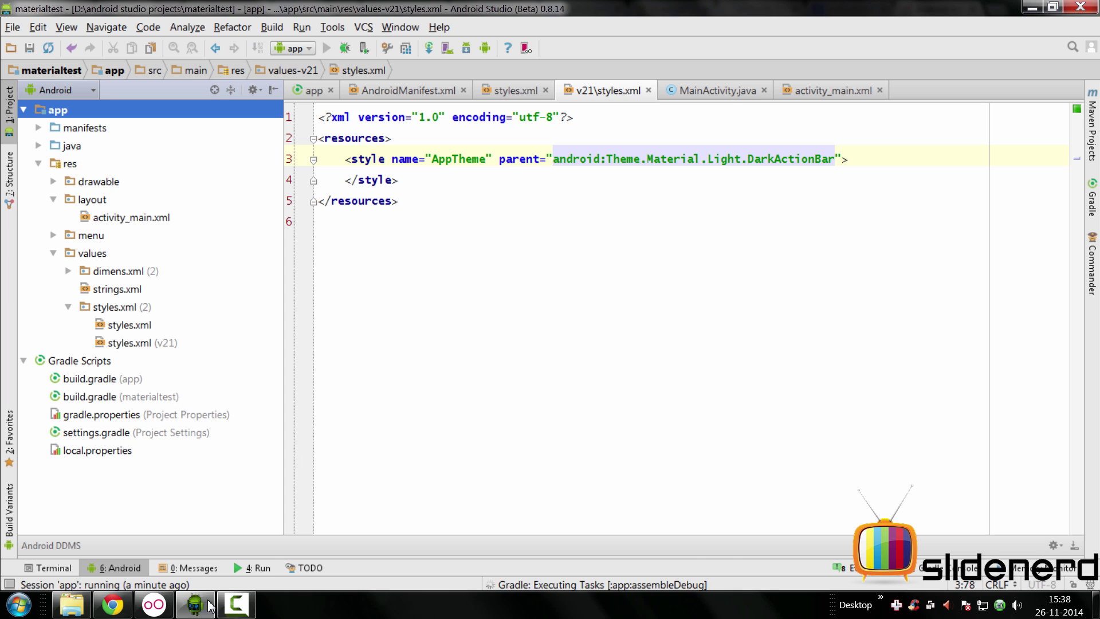
click(154, 604)
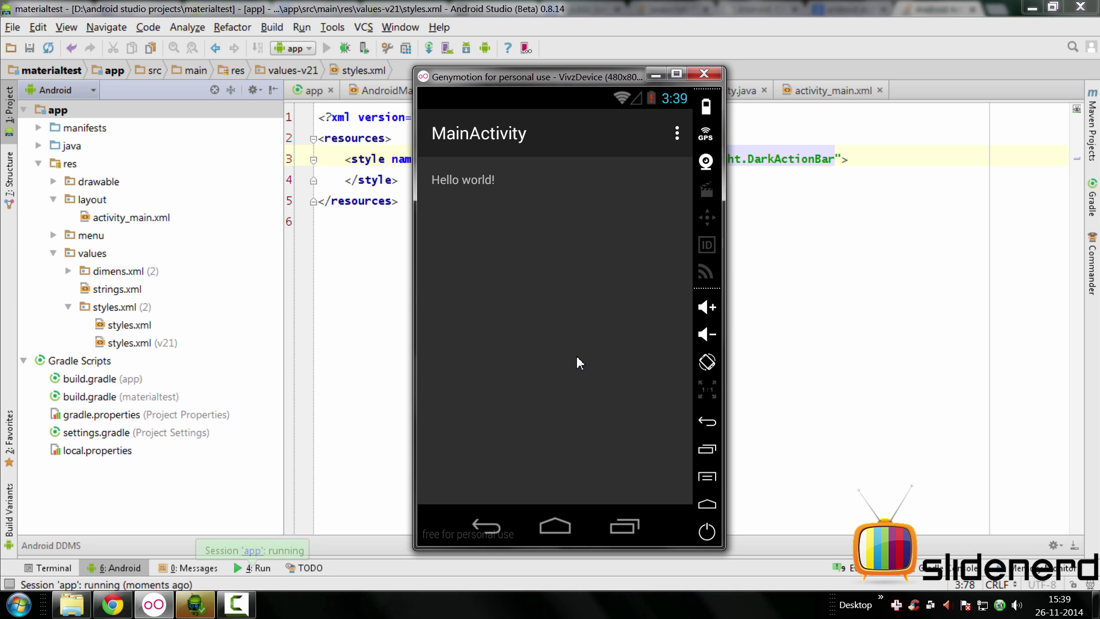